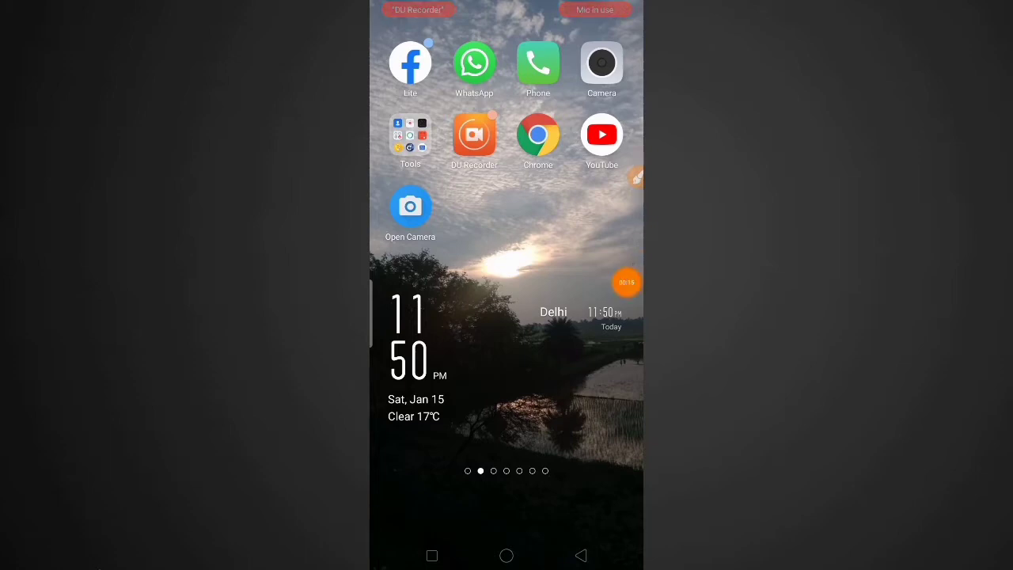
Launch Chrome and run a Google search for 'photo funny'
left_click(537, 135)
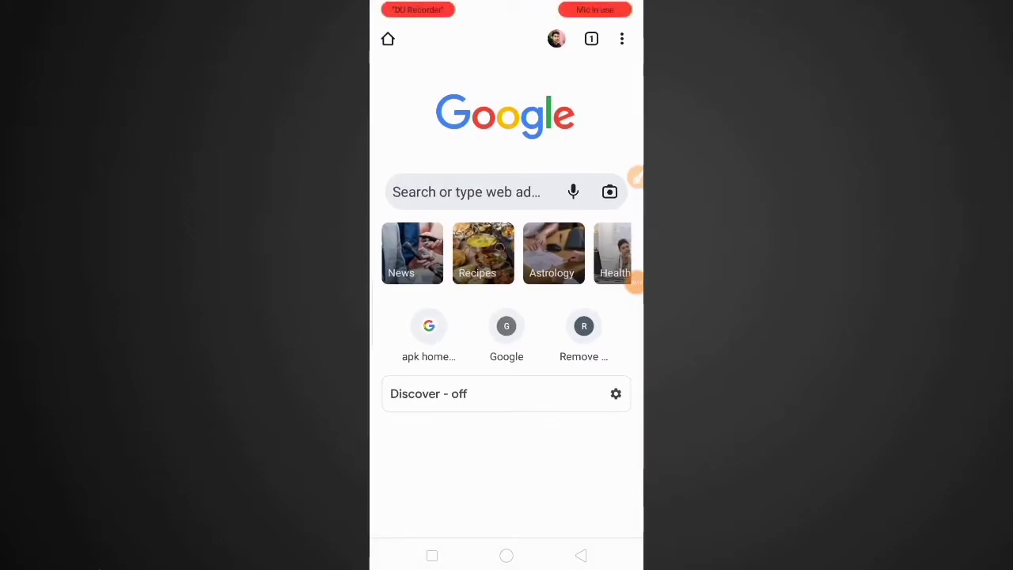
left_click(465, 191)
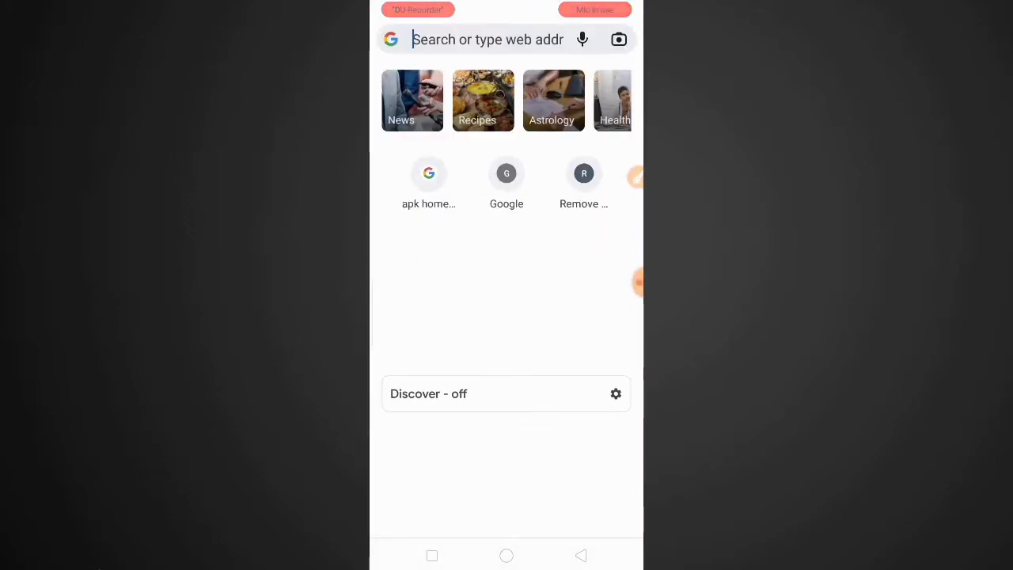
left_click(624, 81)
type("photo funny")
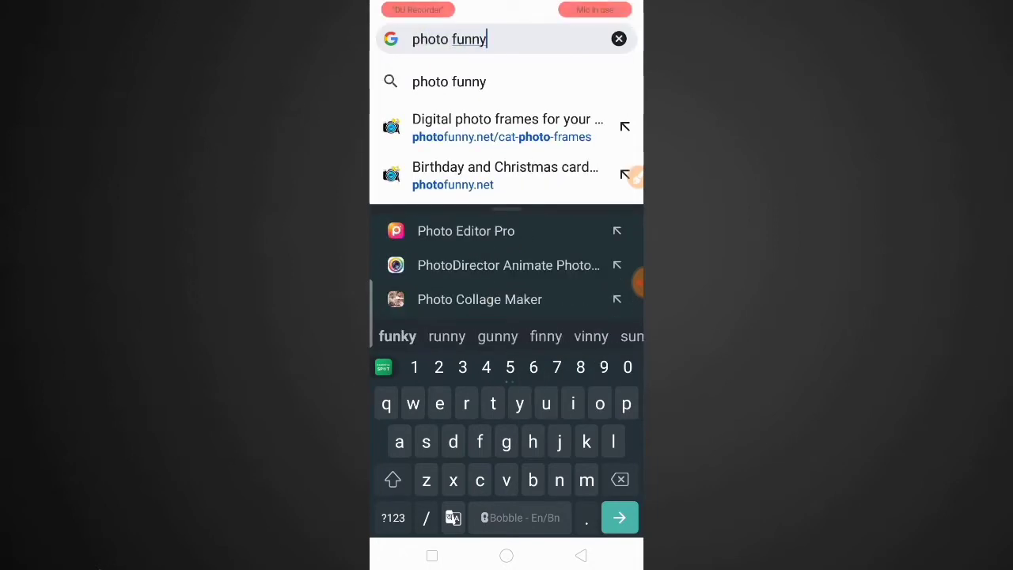
key("Return")
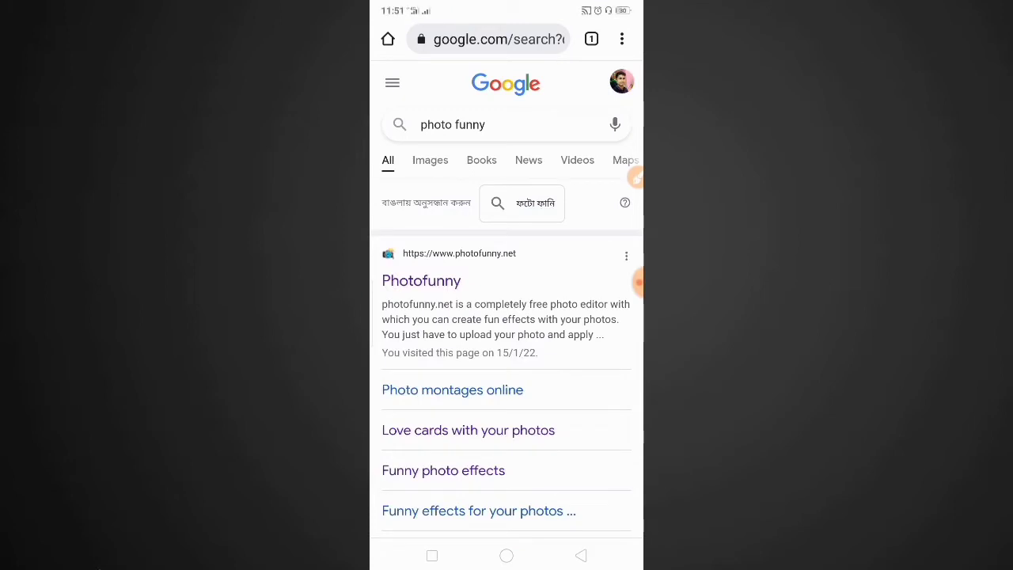
left_click(635, 177)
left_click_drag(592, 172, 444, 265)
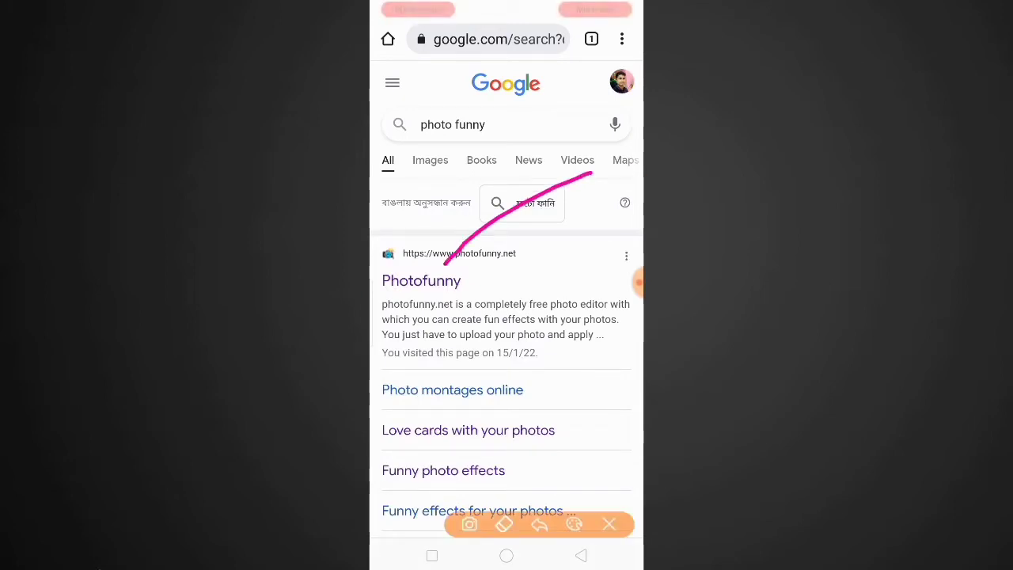
left_click(608, 523)
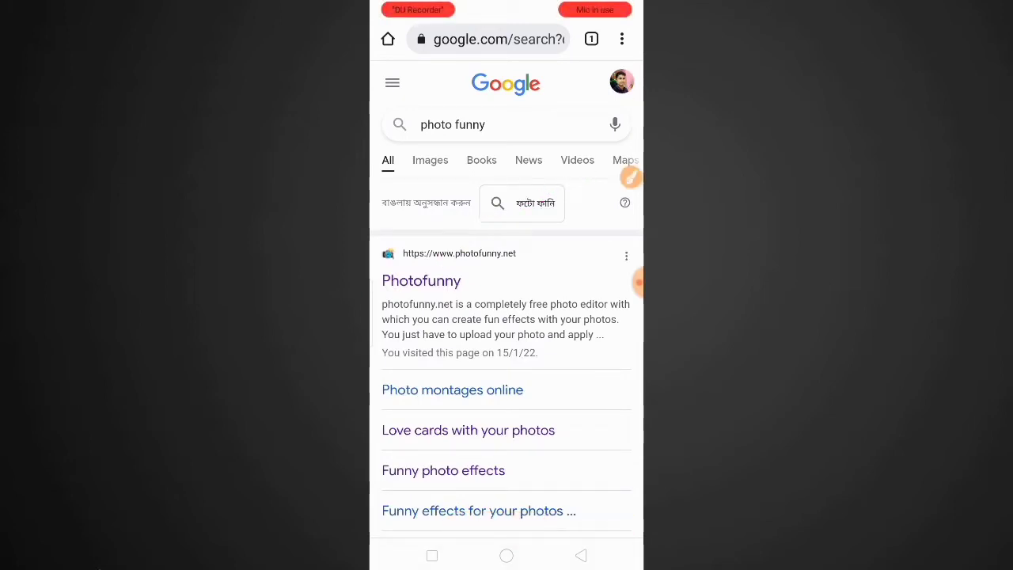
Open the photofunny.net site from the search results
left_click(421, 280)
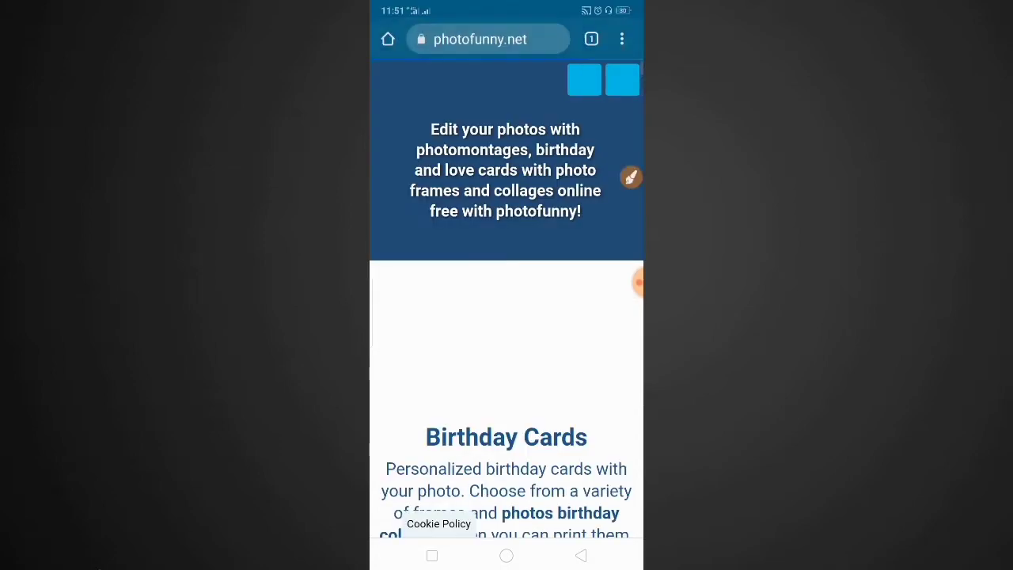
scroll(506, 316, "down", 3)
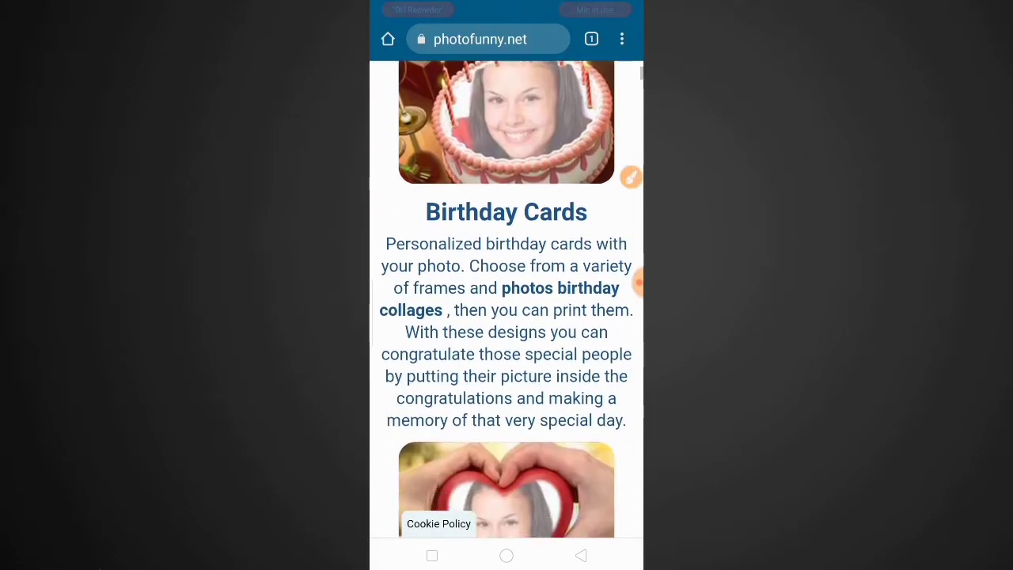
scroll(506, 316, "up", 1)
scroll(506, 317, "down", 5)
scroll(506, 316, "up", 8)
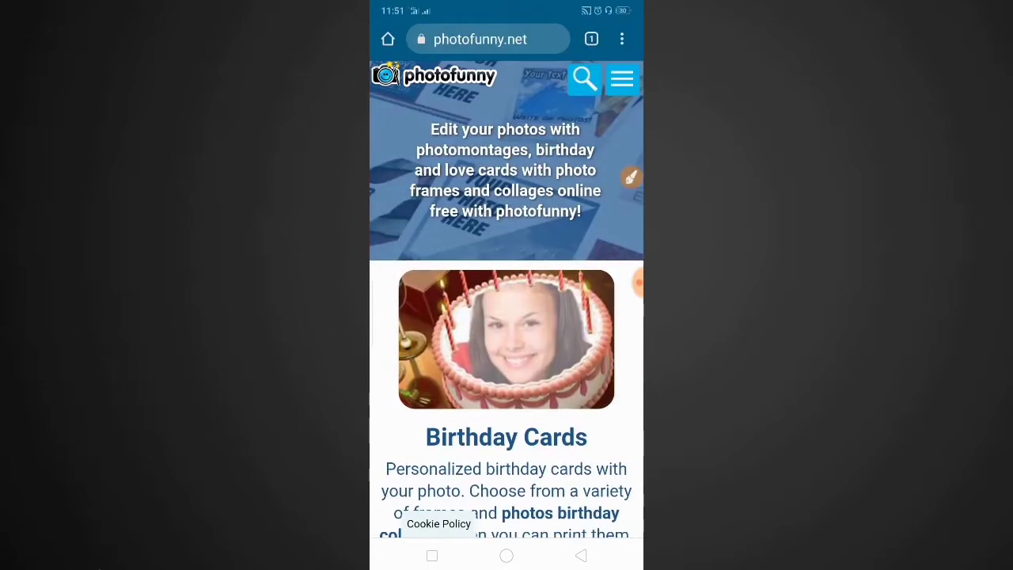
left_click(631, 177)
left_click_drag(591, 121, 604, 71)
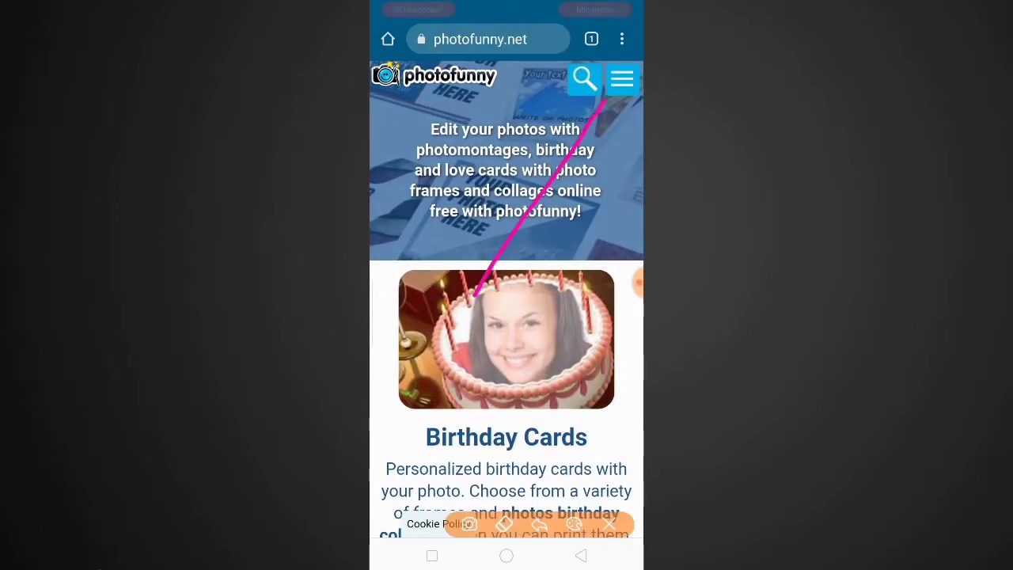
left_click(609, 524)
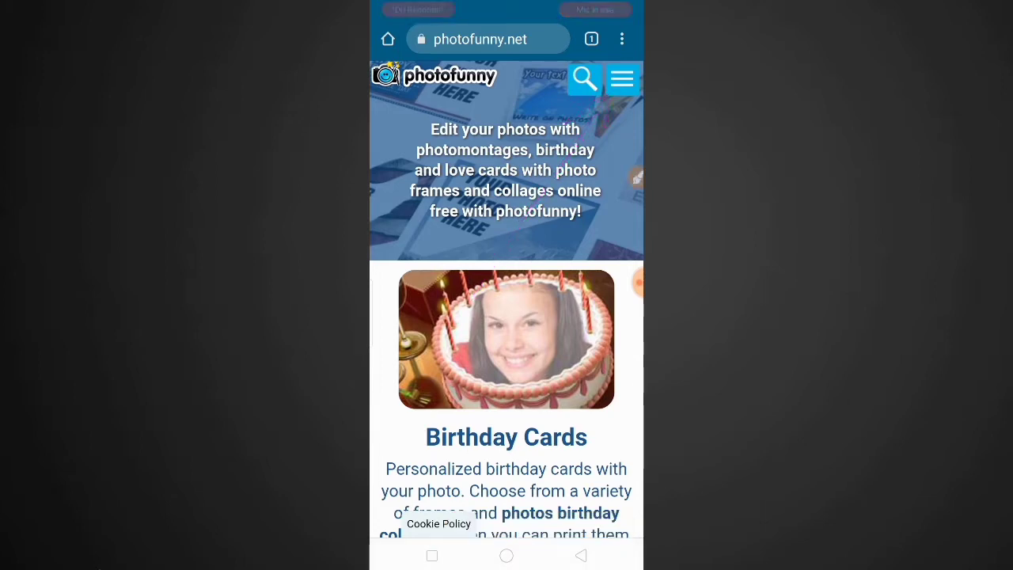
Go to the love cards category through the site's menu
left_click(622, 77)
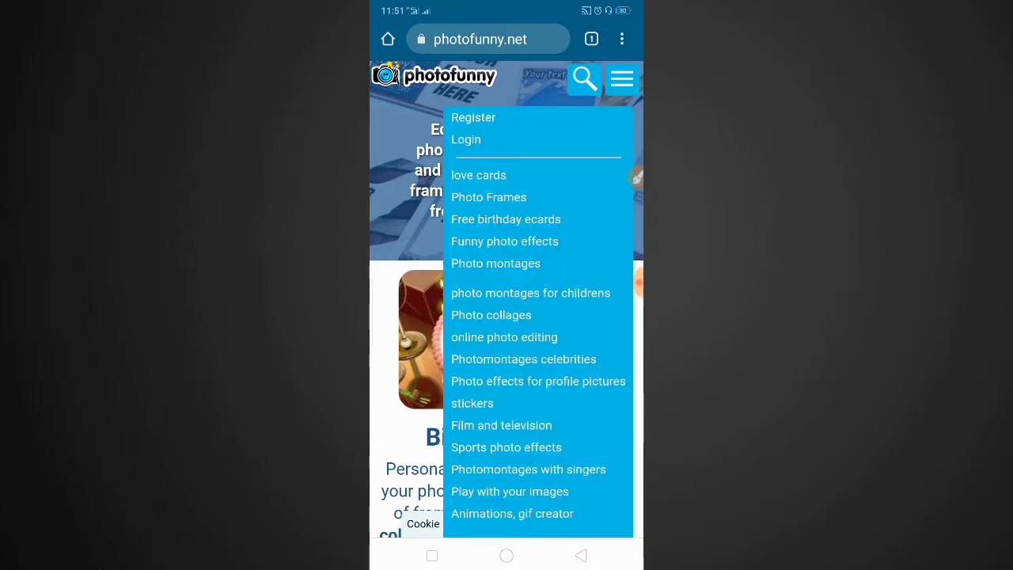
left_click(637, 178)
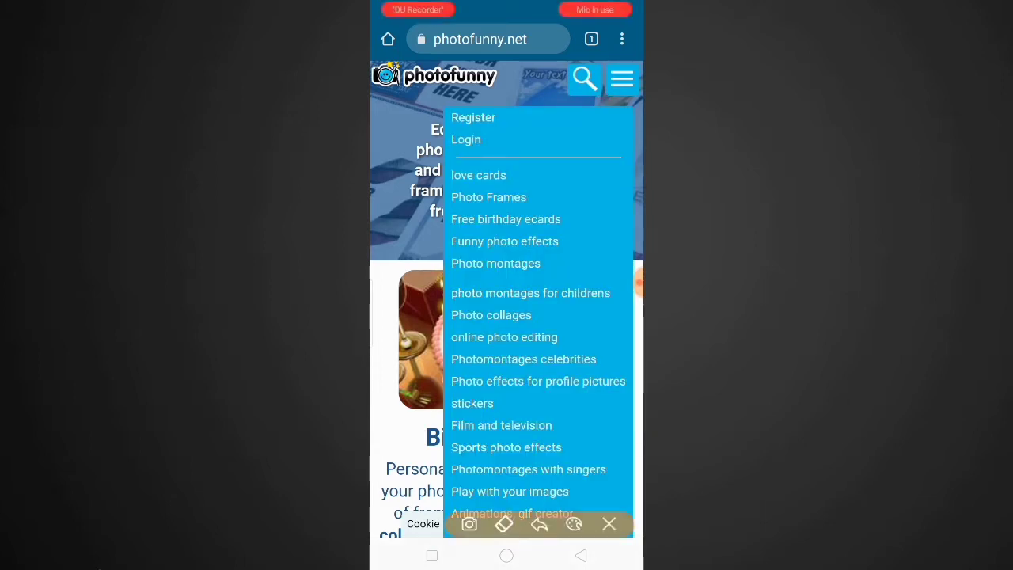
left_click_drag(605, 111, 489, 166)
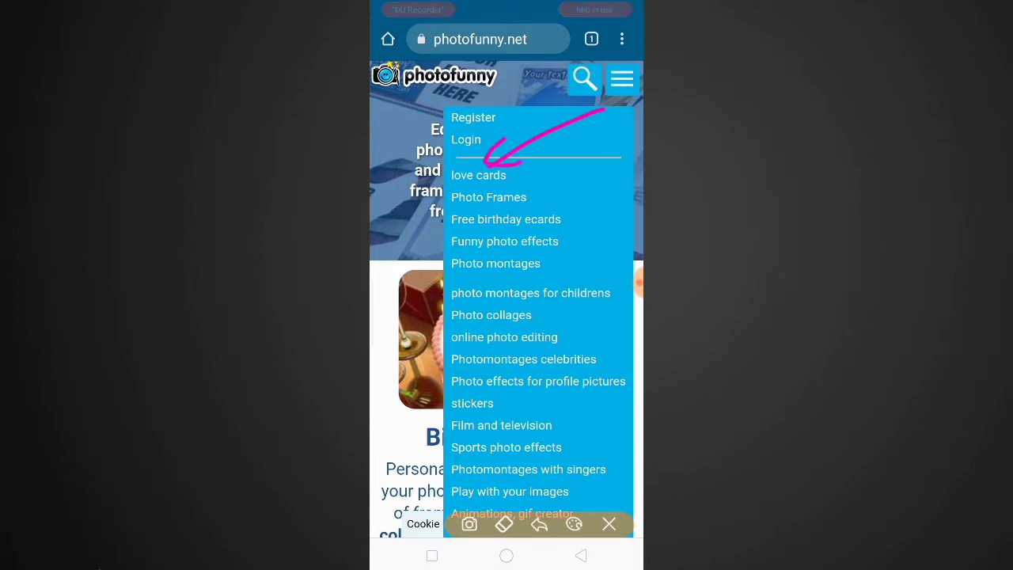
left_click(608, 524)
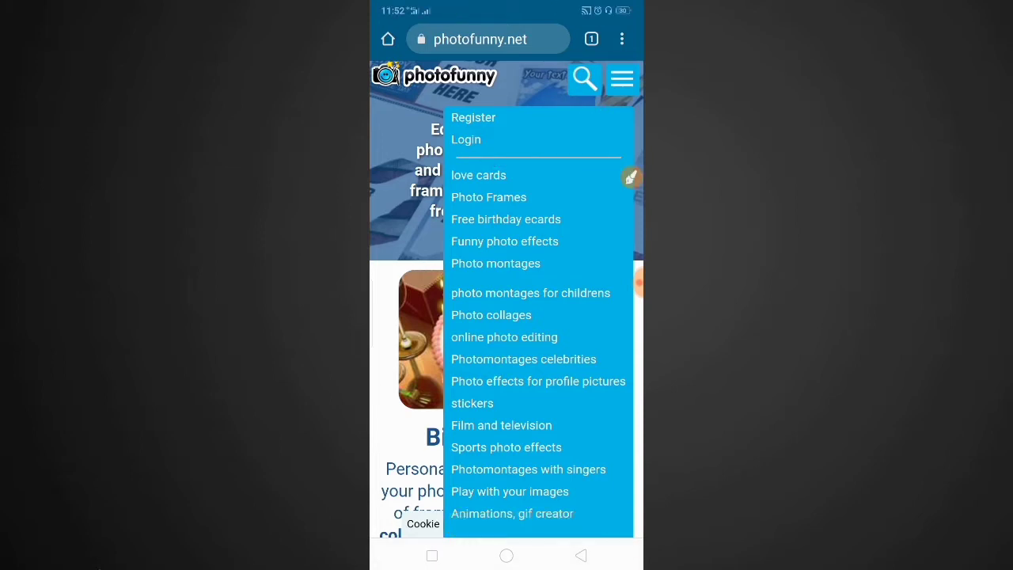
left_click(477, 175)
Scroll the love cards gallery until the rose-bouquet portrait frame is showing
scroll(507, 317, "down", 15)
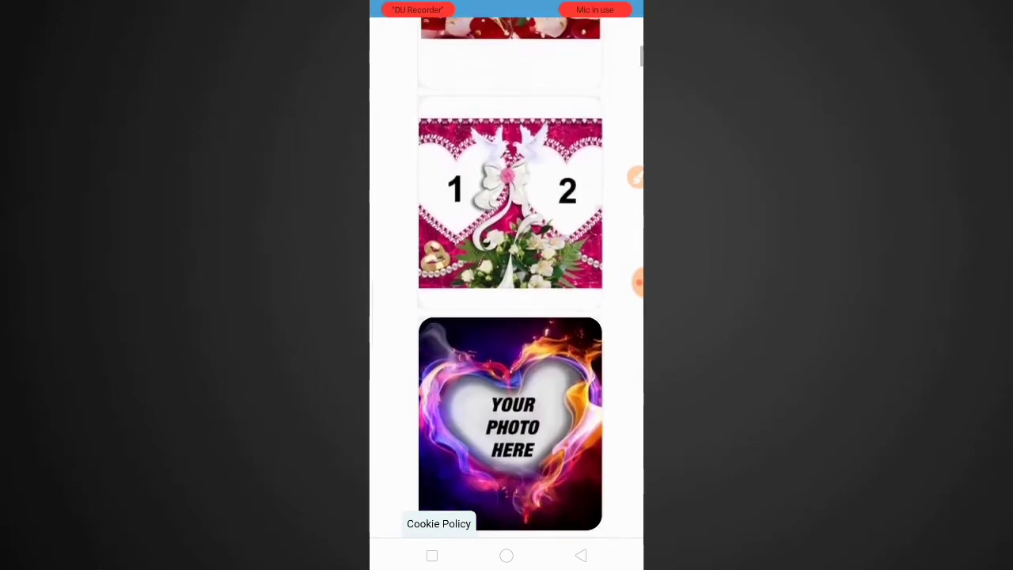
scroll(506, 317, "down", 5)
scroll(511, 277, "down", 3)
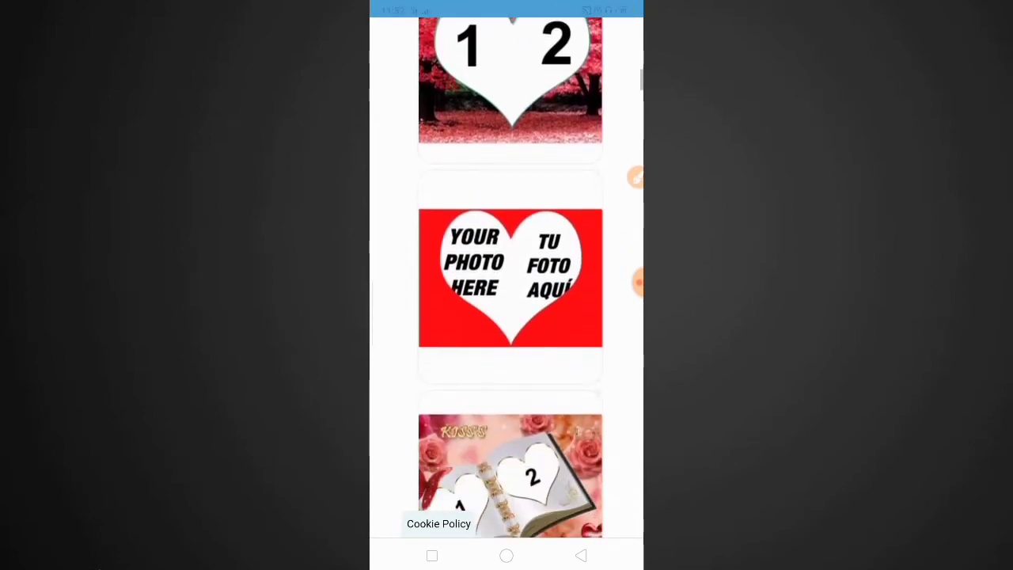
scroll(510, 277, "down", 3)
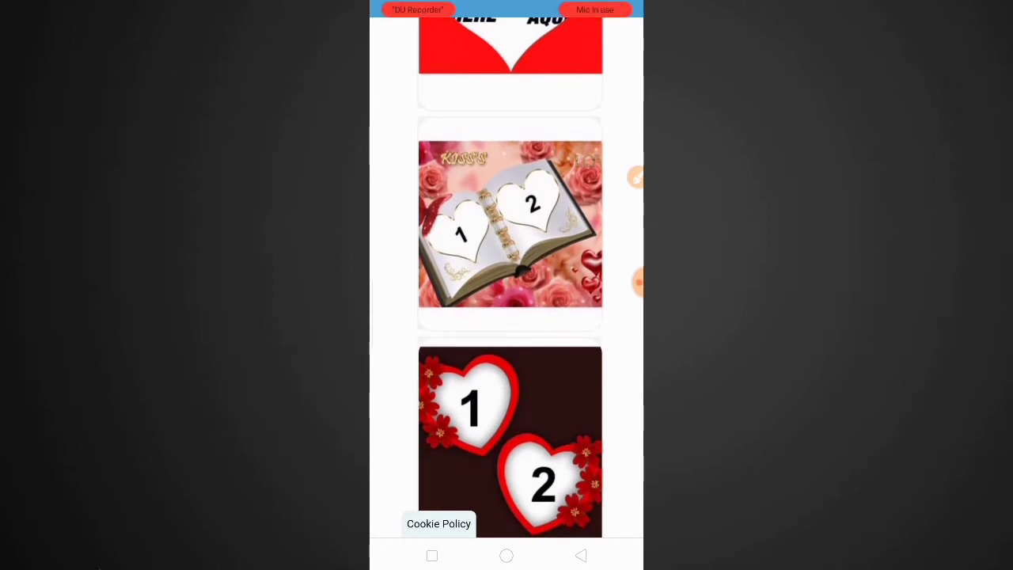
scroll(510, 277, "down", 5)
scroll(511, 277, "down", 5)
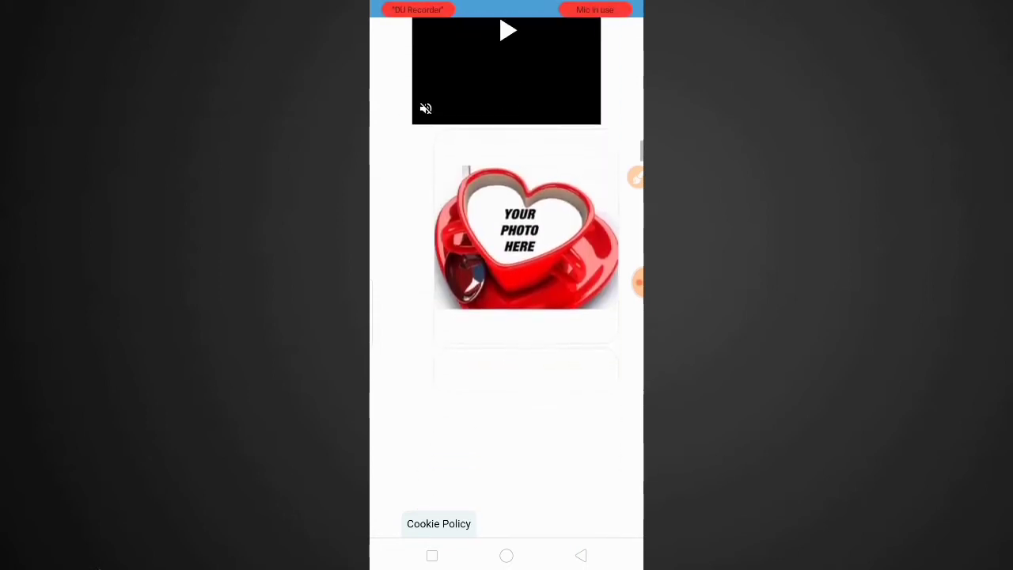
scroll(510, 277, "down", 3)
scroll(511, 276, "down", 3)
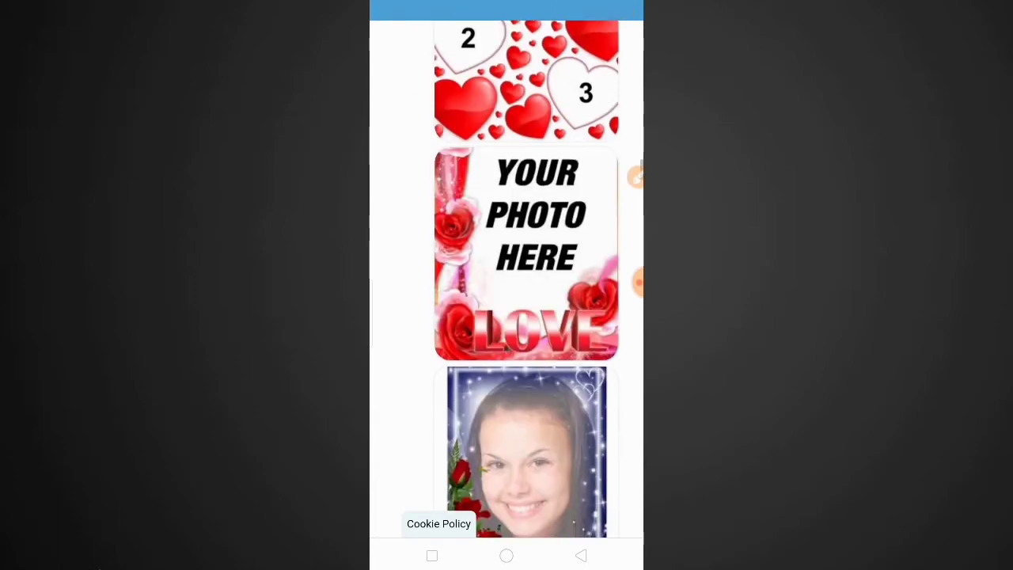
scroll(507, 277, "down", 3)
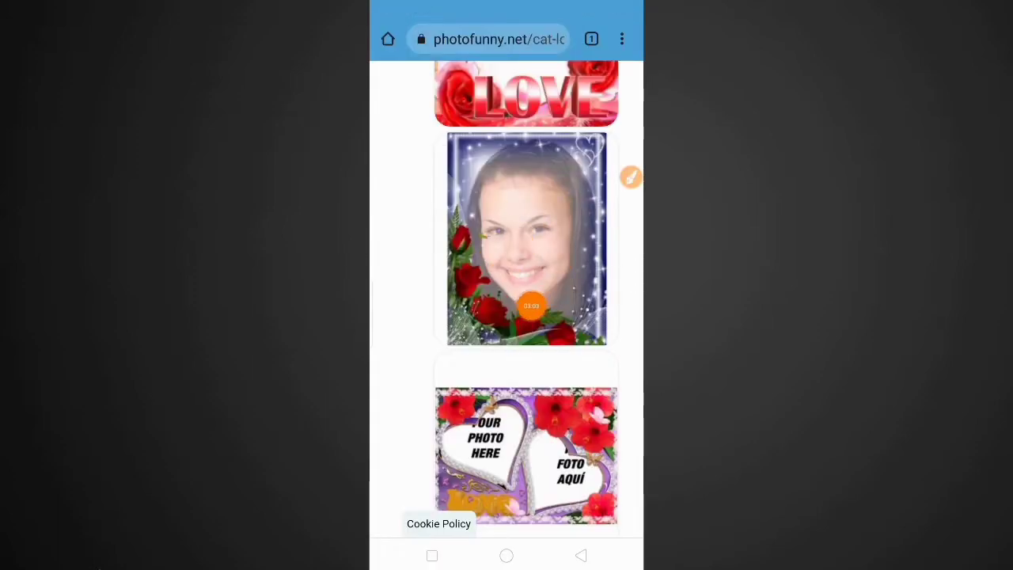
mouse_move(530, 305)
left_mouse_down()
mouse_move(623, 262)
mouse_move(561, 271)
left_mouse_up()
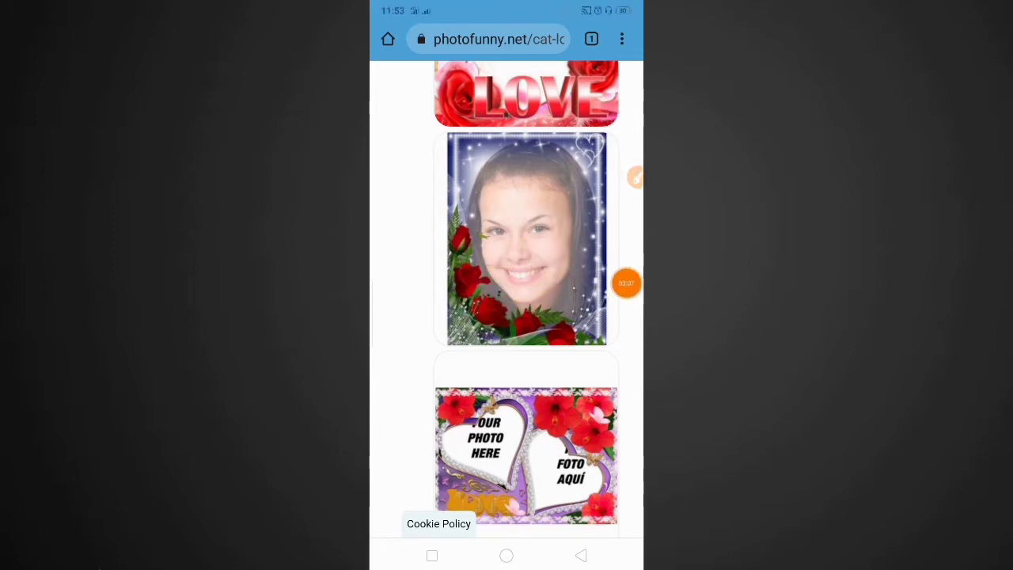
Open the rose-bouquet photo frame's page
left_click(526, 237)
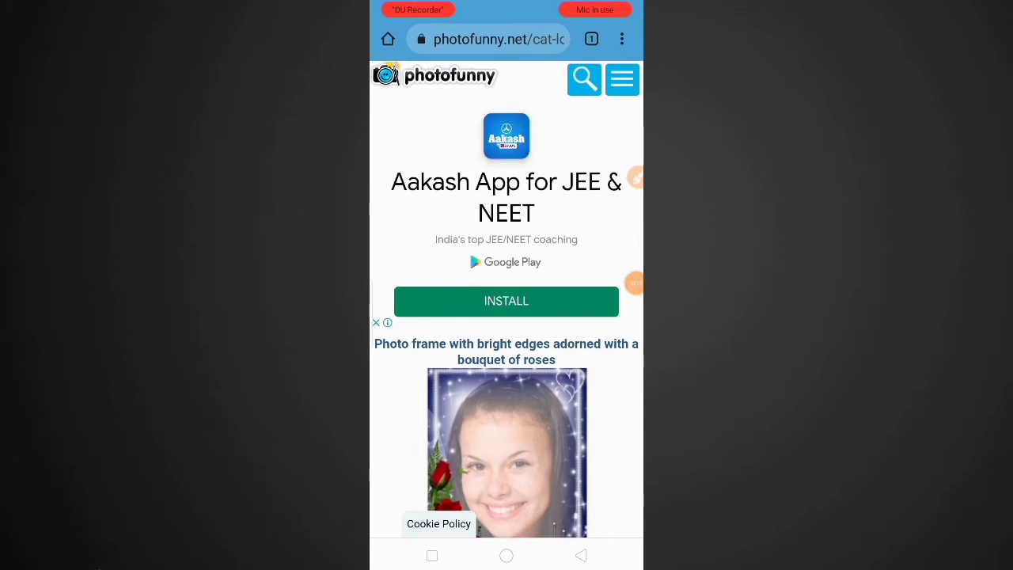
scroll(506, 317, "down", 5)
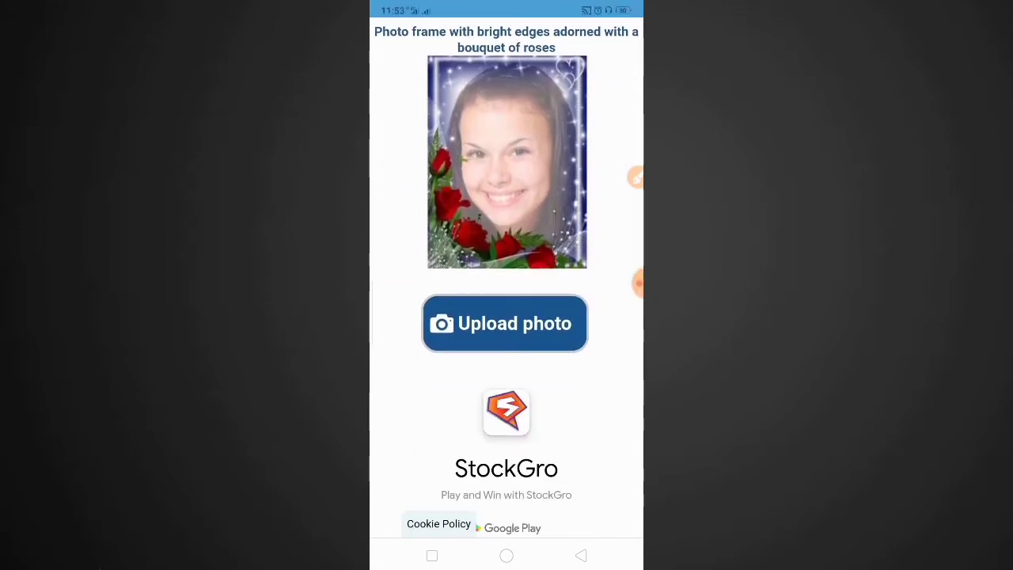
left_click(635, 177)
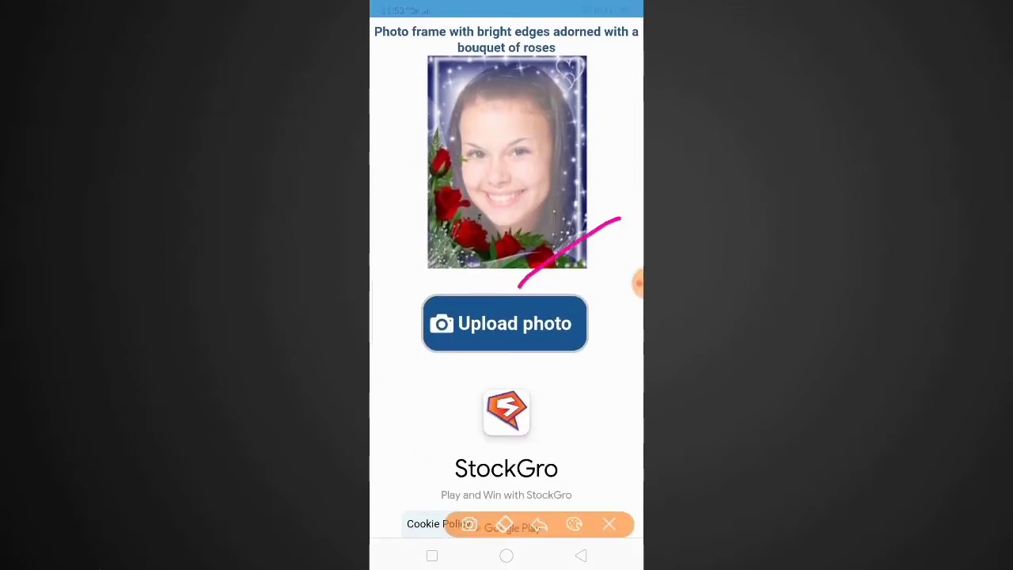
left_click_drag(520, 267, 551, 277)
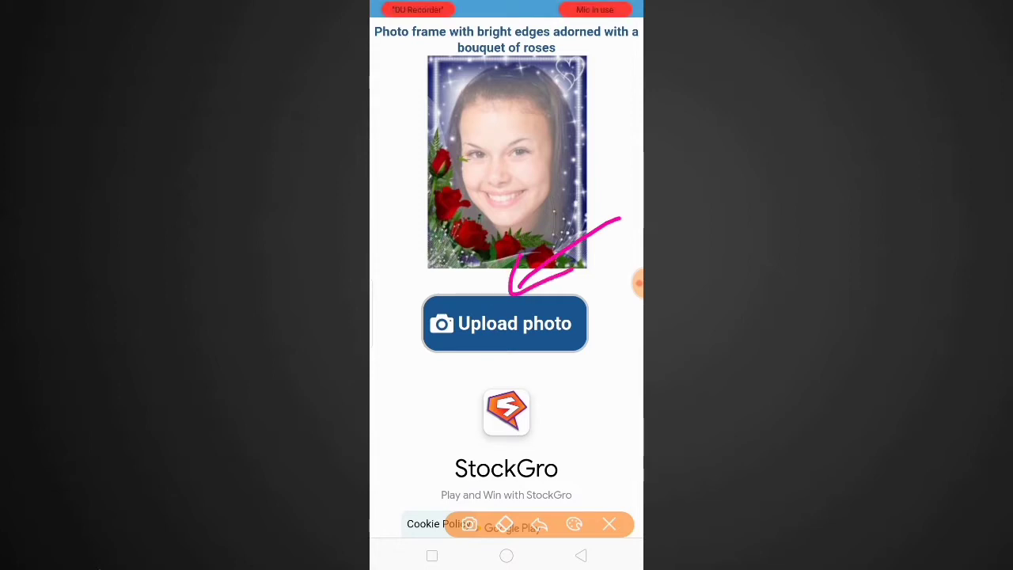
left_click(608, 524)
Choose Upload photo, then Select image… to bring up the phone's gallery
left_click(505, 323)
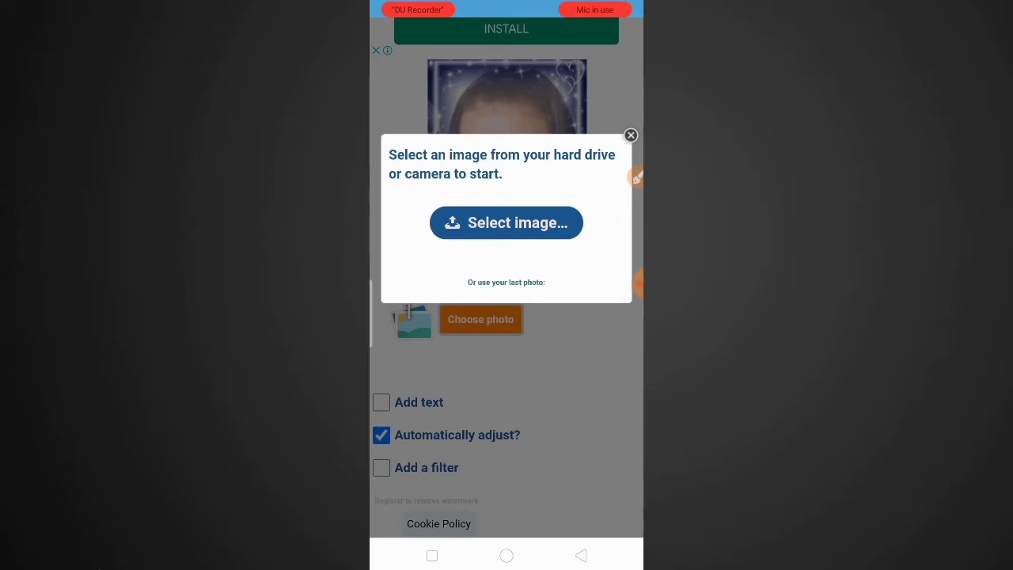
left_click(637, 178)
mouse_move(487, 296)
left_mouse_down()
mouse_move(453, 388)
mouse_move(518, 241)
mouse_move(532, 273)
left_mouse_up()
left_click(608, 524)
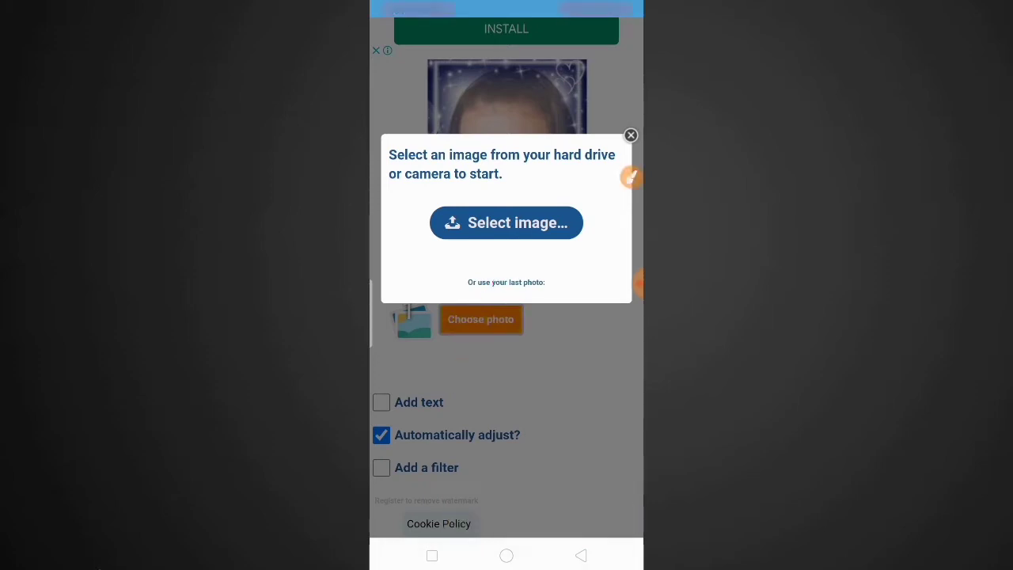
left_click(506, 222)
Select the photo of the man holding a baby and upload it with Done
scroll(507, 300, "down", 5)
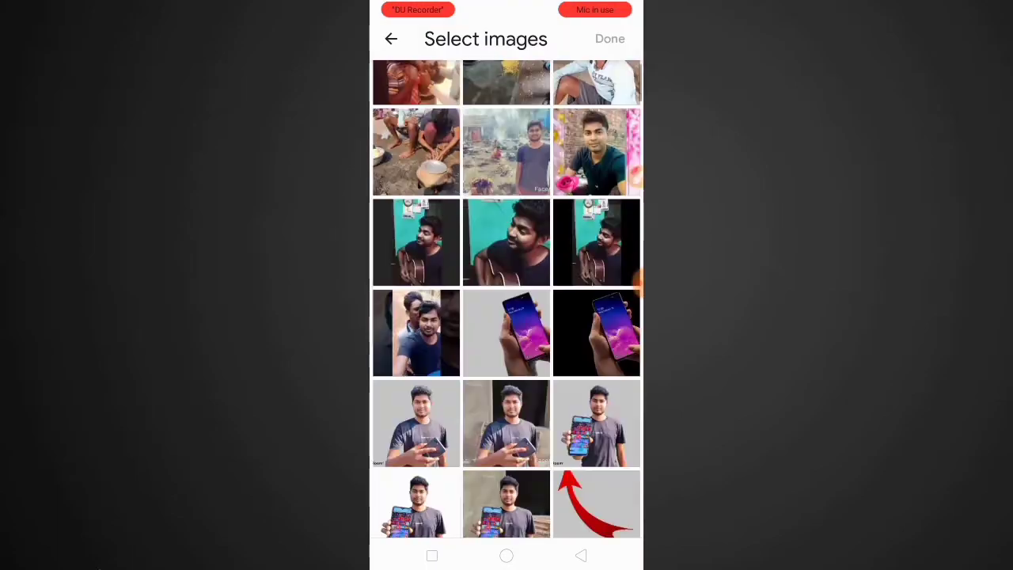
scroll(506, 301, "down", 10)
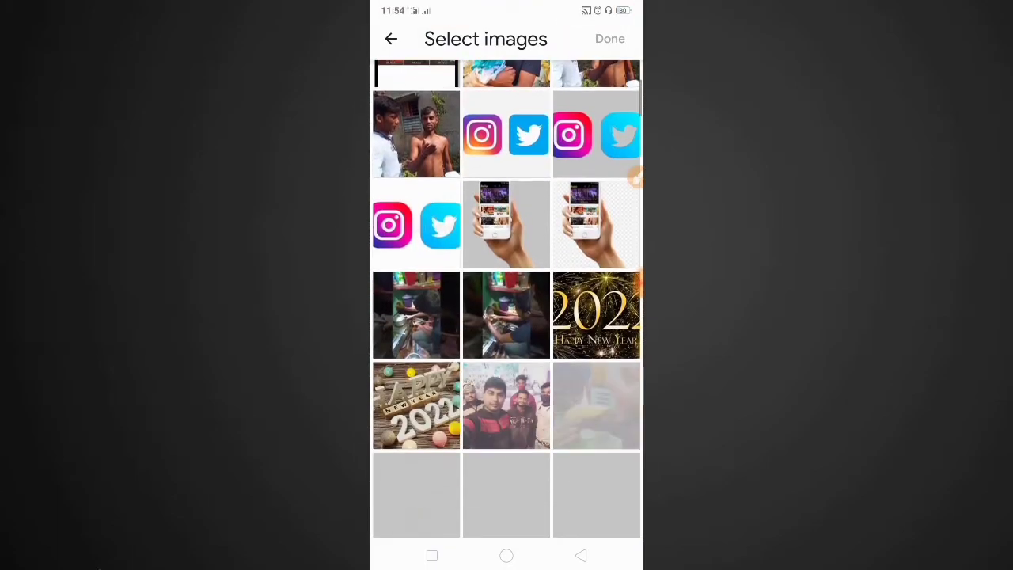
scroll(507, 301, "down", 15)
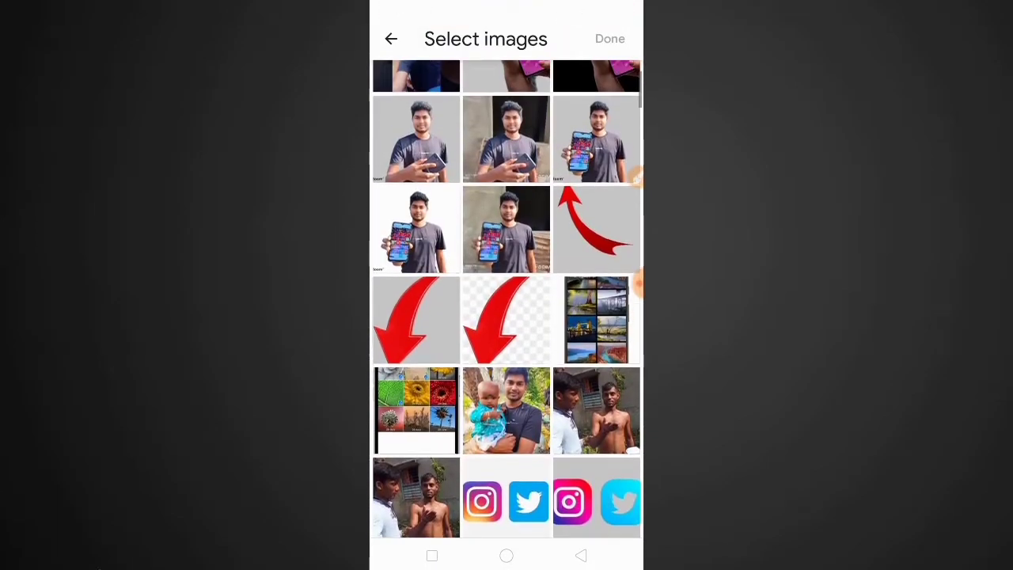
scroll(507, 301, "down", 3)
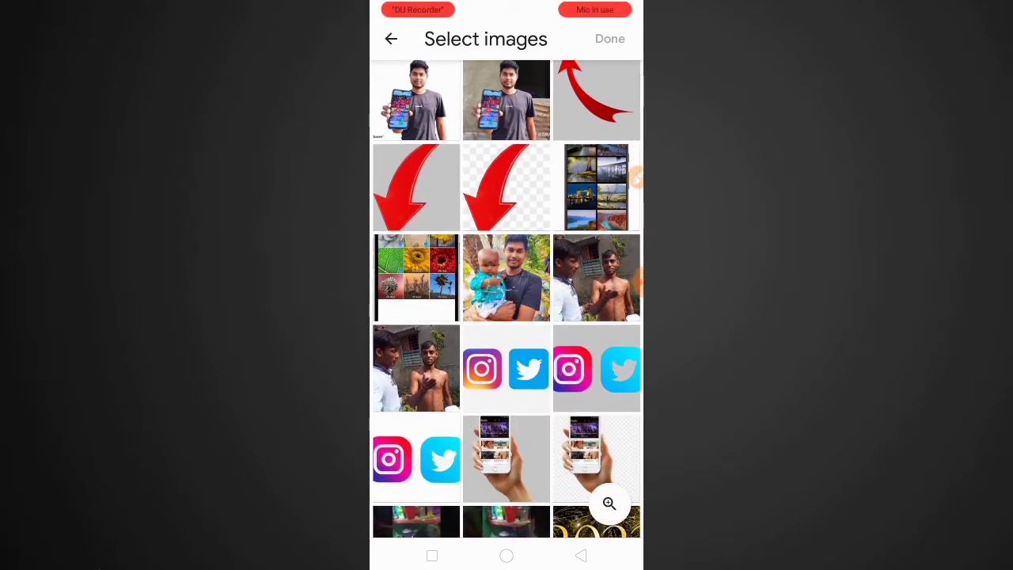
left_click(506, 277)
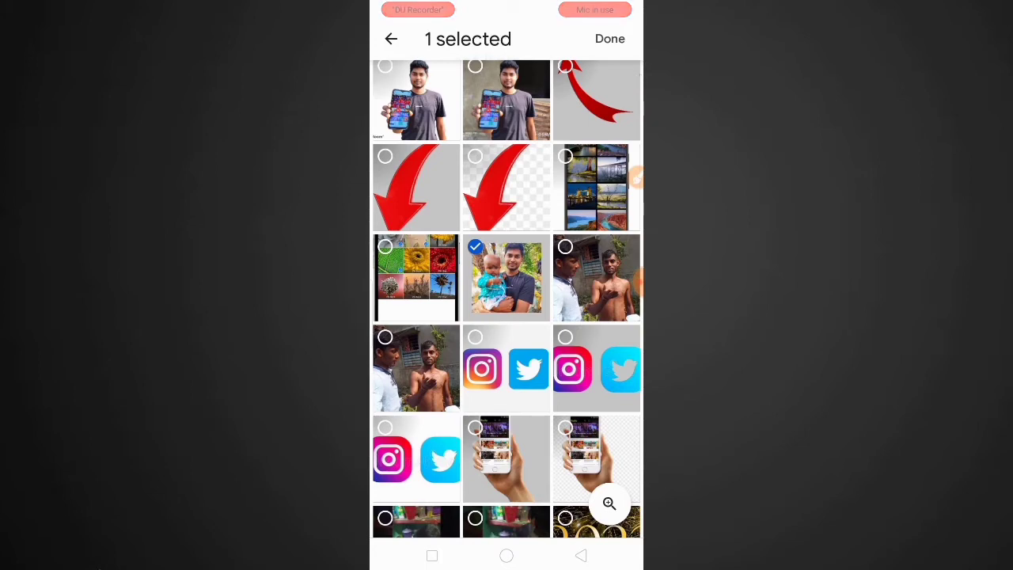
mouse_move(635, 178)
left_mouse_down()
mouse_move(617, 45)
mouse_move(626, 136)
left_mouse_up()
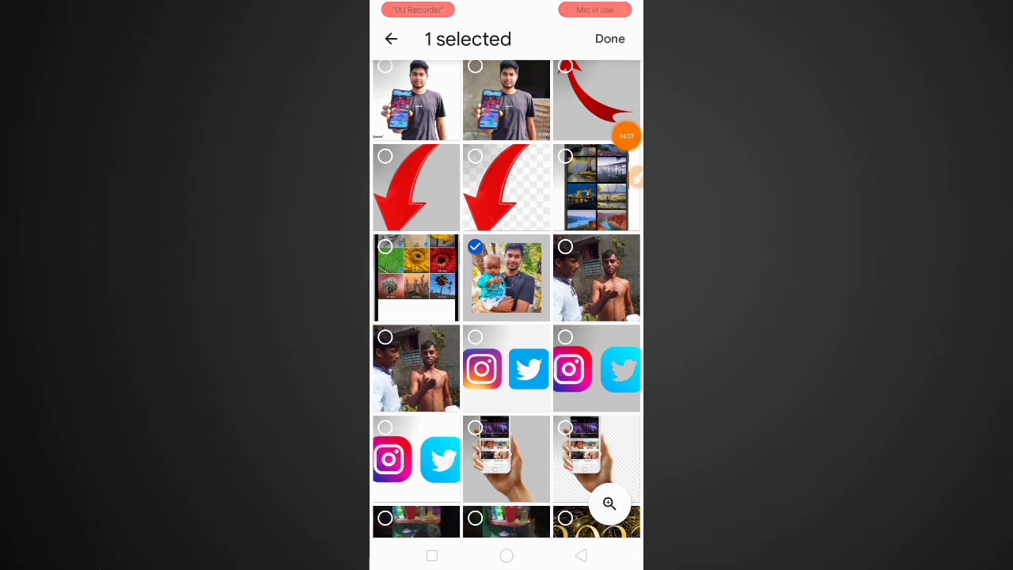
left_click(609, 38)
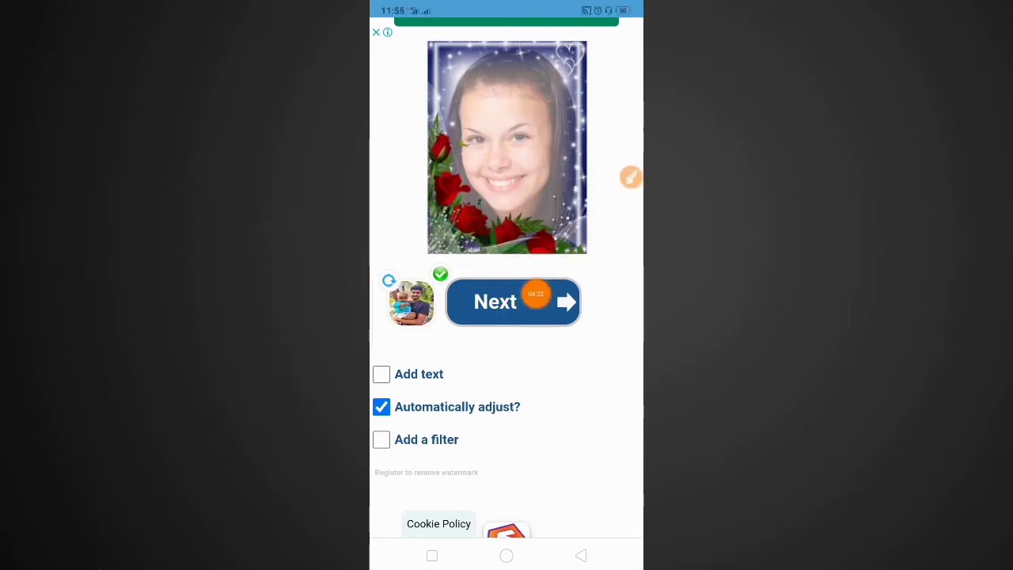
mouse_move(638, 136)
left_mouse_down()
mouse_move(590, 287)
mouse_move(610, 355)
left_mouse_up()
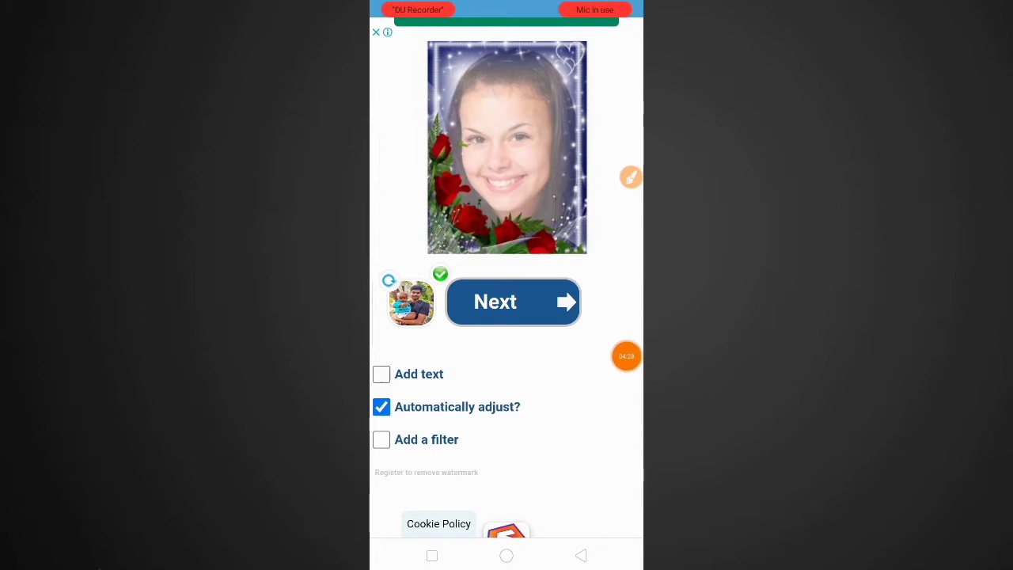
Continue with Next to place the man-and-baby photo in the rose frame
left_click(495, 301)
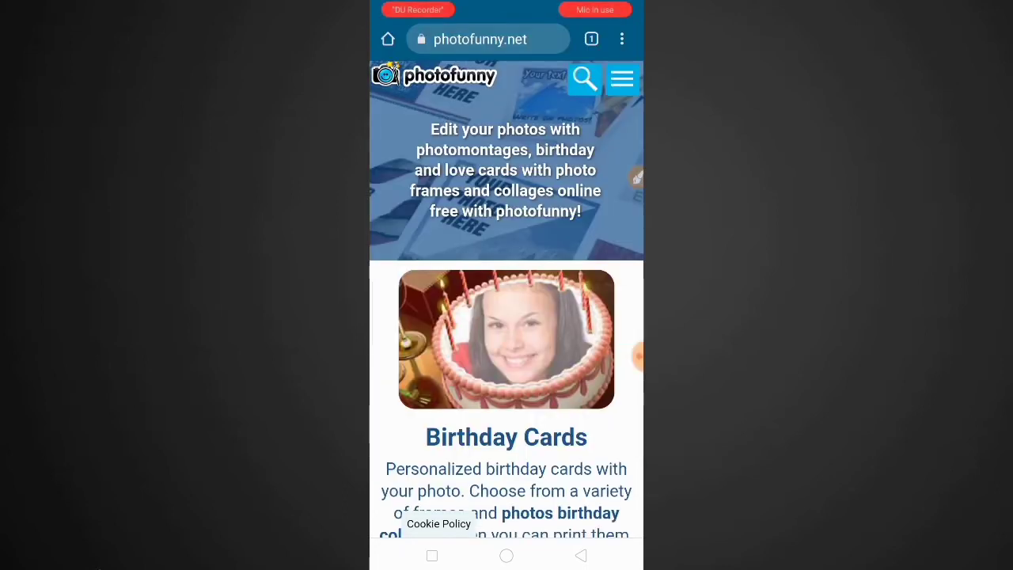
left_click_drag(576, 136, 606, 103)
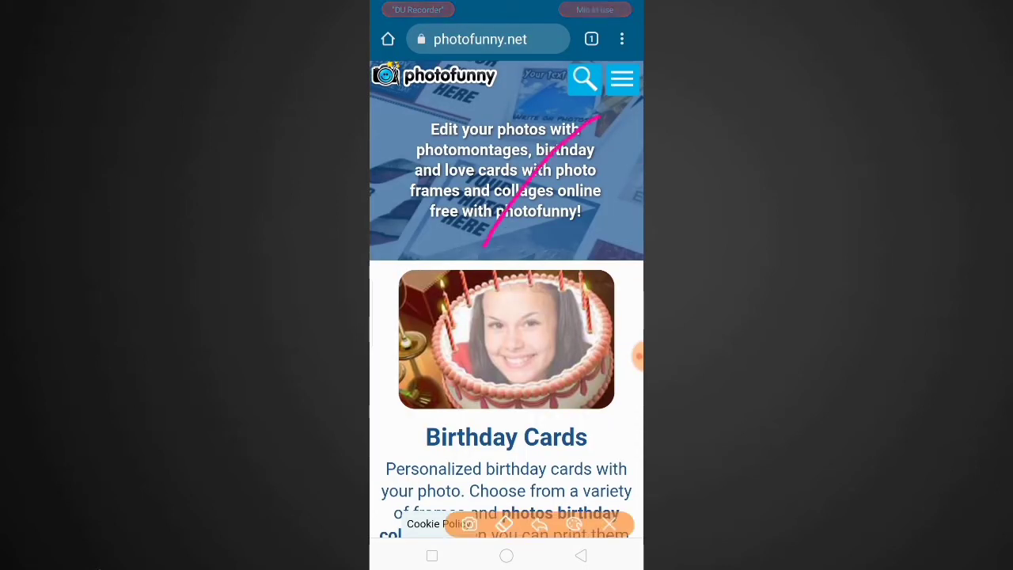
left_click(609, 524)
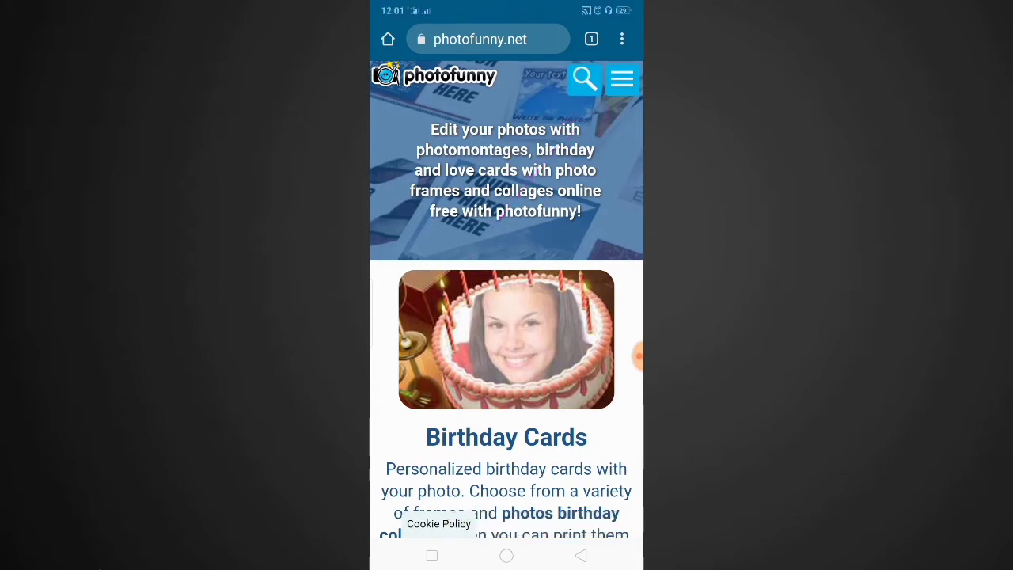
Switch to the Photo Frames category and scroll through its frame designs
left_click(622, 77)
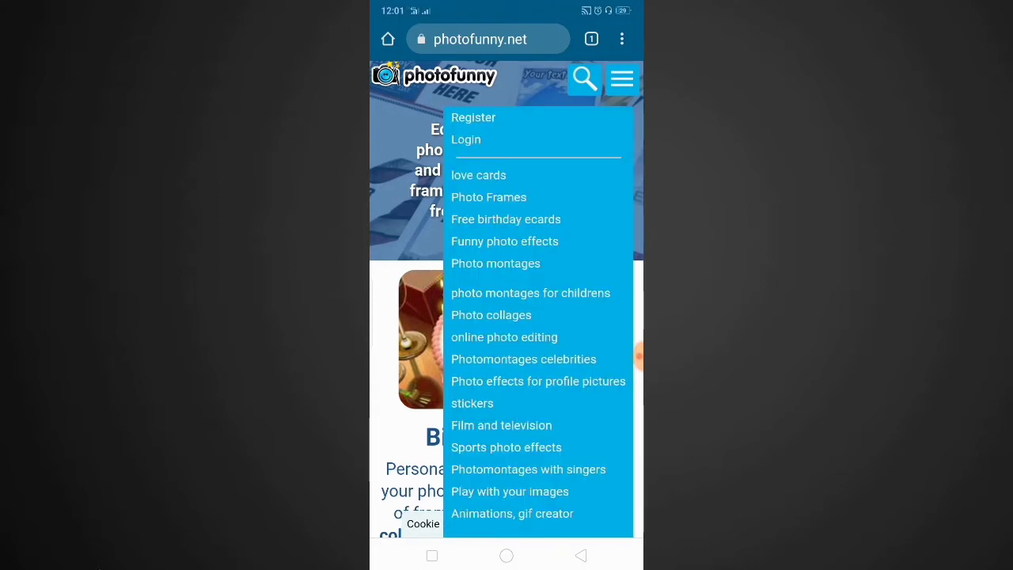
left_click_drag(530, 187, 531, 174)
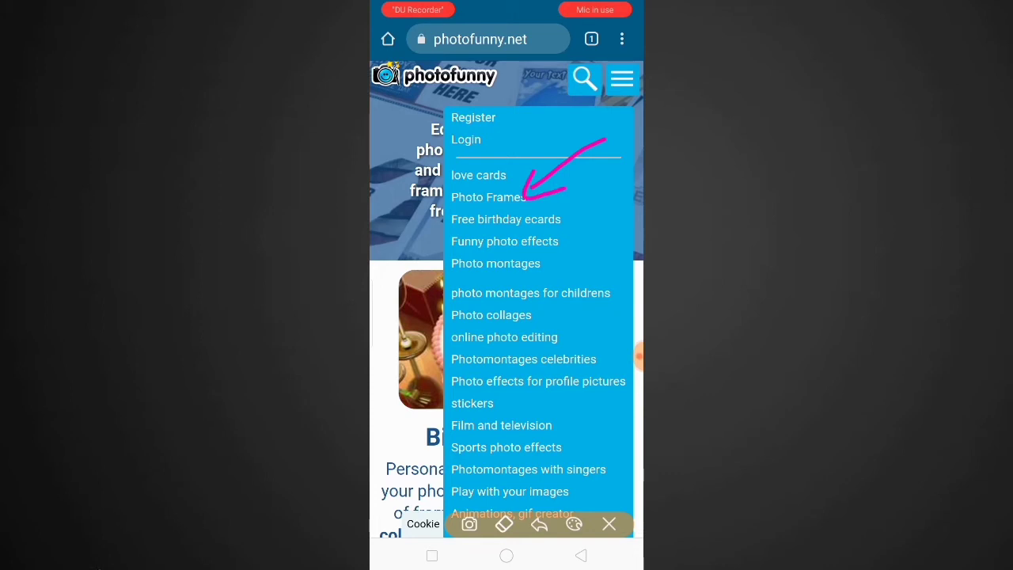
left_click(608, 524)
left_click(488, 197)
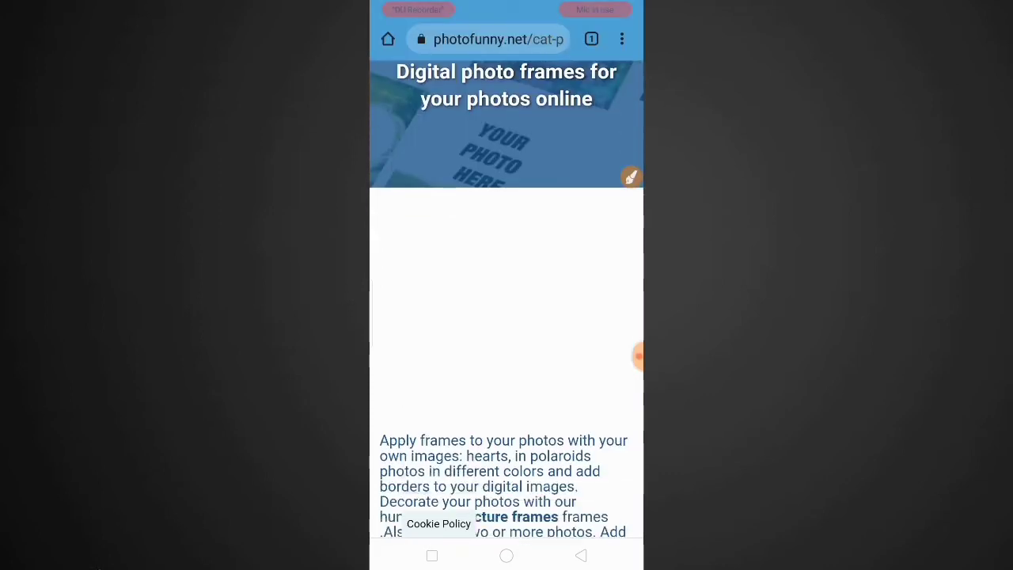
scroll(506, 317, "down", 10)
scroll(506, 277, "down", 3)
scroll(506, 277, "down", 3)
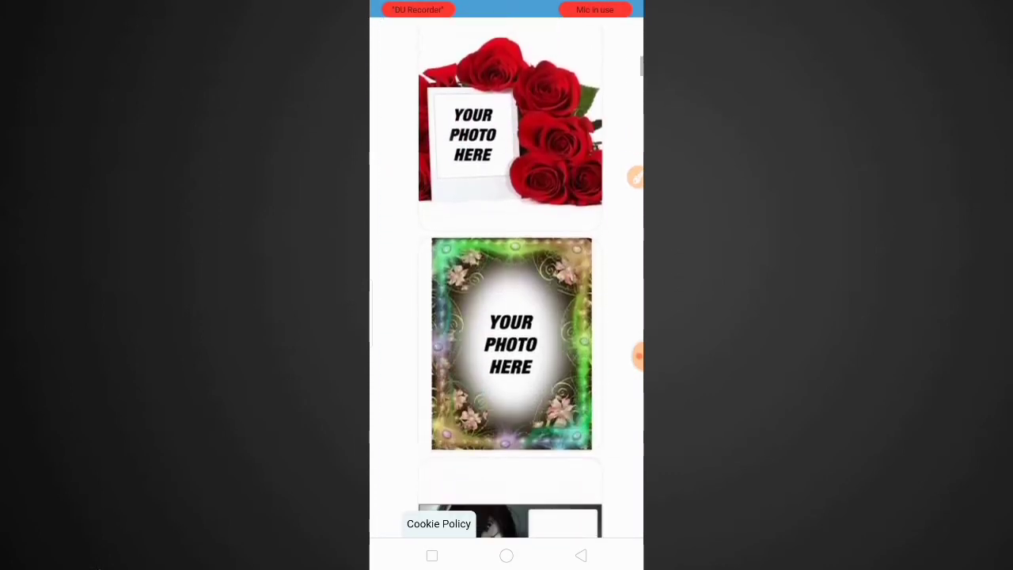
scroll(506, 277, "down", 3)
scroll(506, 277, "down", 3)
scroll(507, 277, "down", 3)
scroll(507, 277, "down", 2)
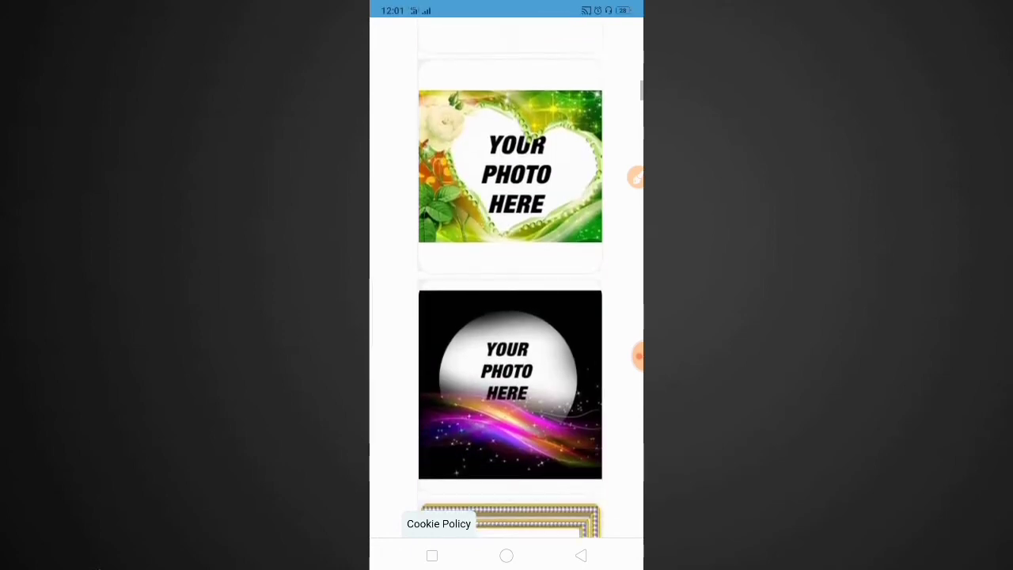
scroll(507, 277, "down", 4)
scroll(506, 277, "down", 1)
scroll(506, 277, "down", 4)
scroll(507, 277, "down", 3)
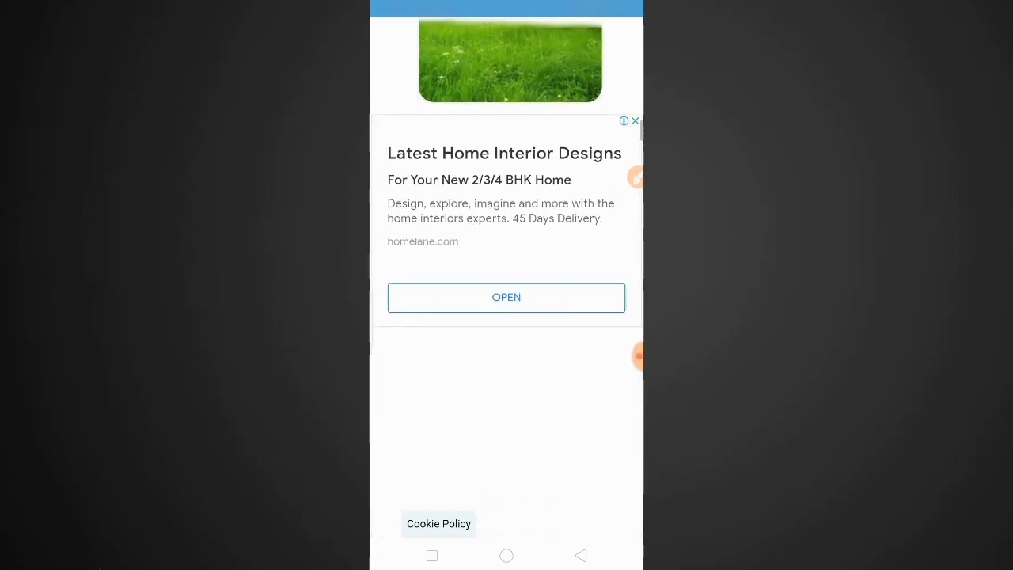
scroll(506, 277, "down", 2)
scroll(506, 277, "down", 4)
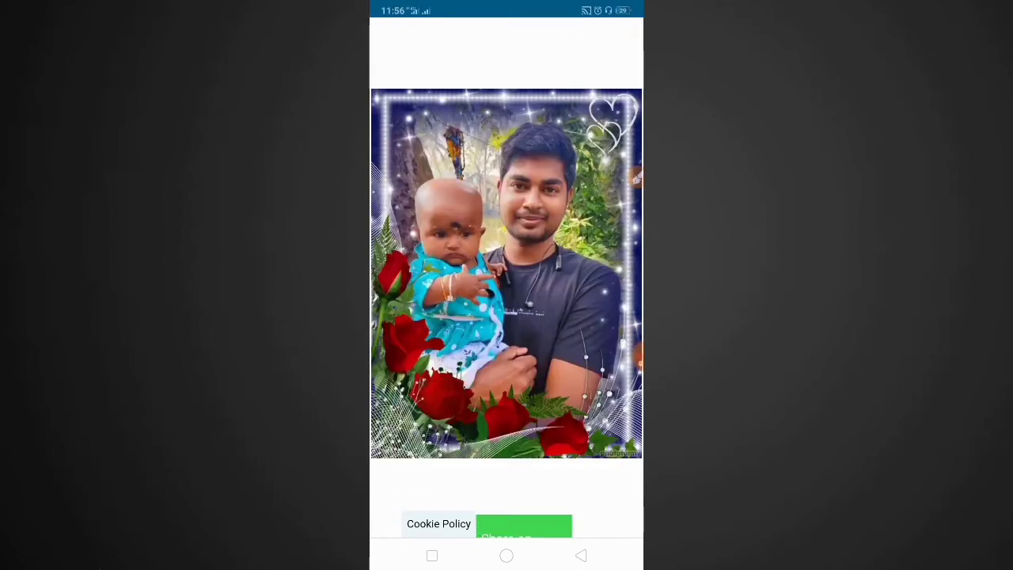
Scroll below the framed photo and expand the Download image options
scroll(507, 276, "down", 3)
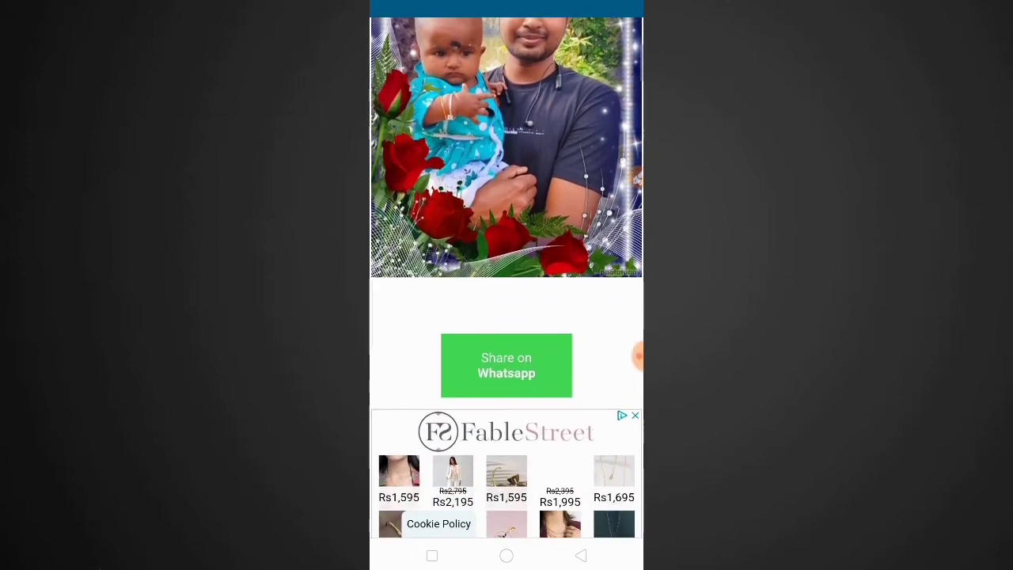
scroll(506, 277, "down", 2)
scroll(507, 277, "down", 3)
scroll(506, 276, "down", 4)
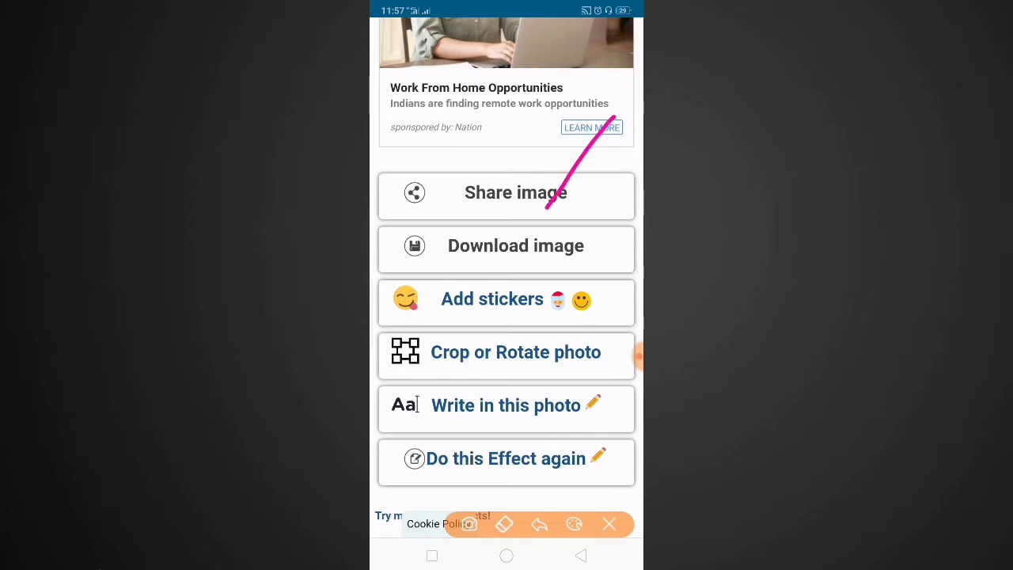
left_click_drag(526, 197, 536, 216)
left_click(608, 523)
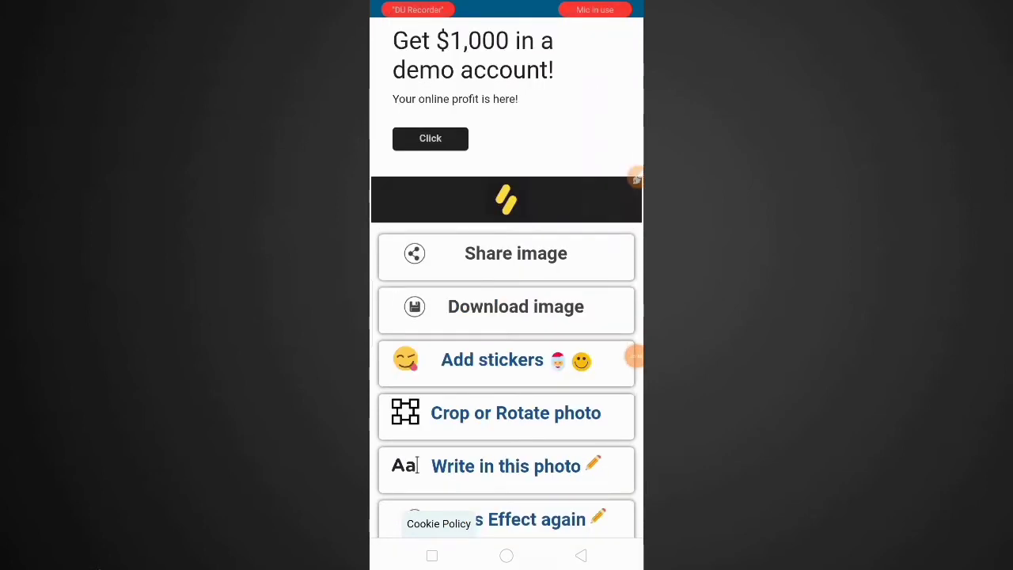
left_click(516, 306)
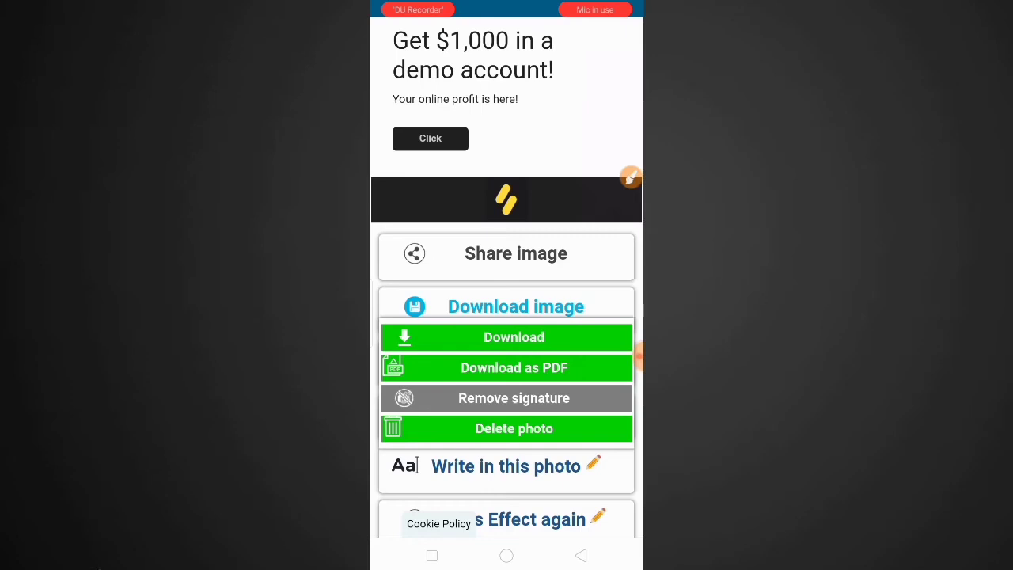
Download the framed photo, confirming the repeat download as photofunny.net_ (1).jpg
left_click(630, 178)
left_click_drag(621, 222, 528, 323)
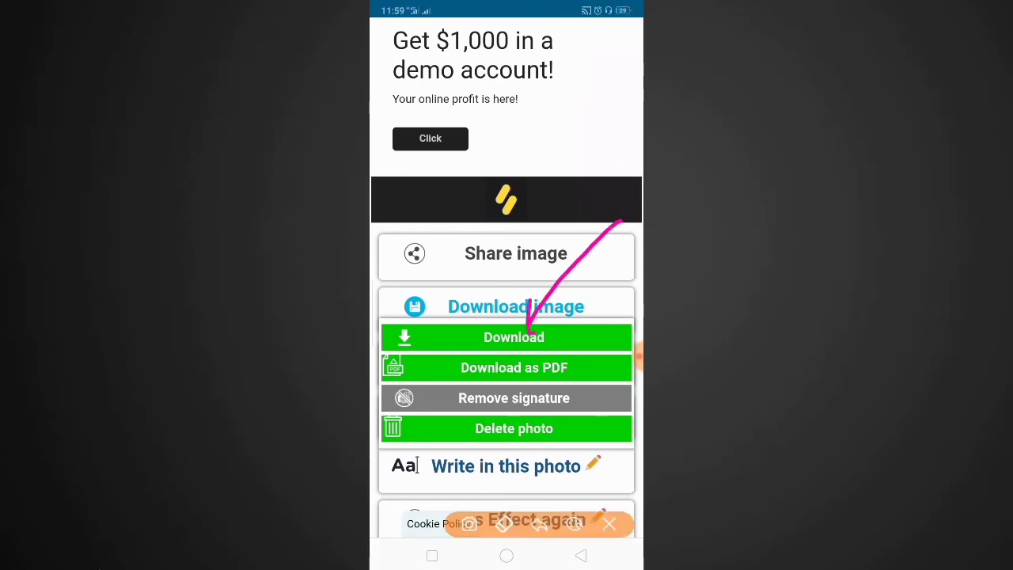
left_click(609, 524)
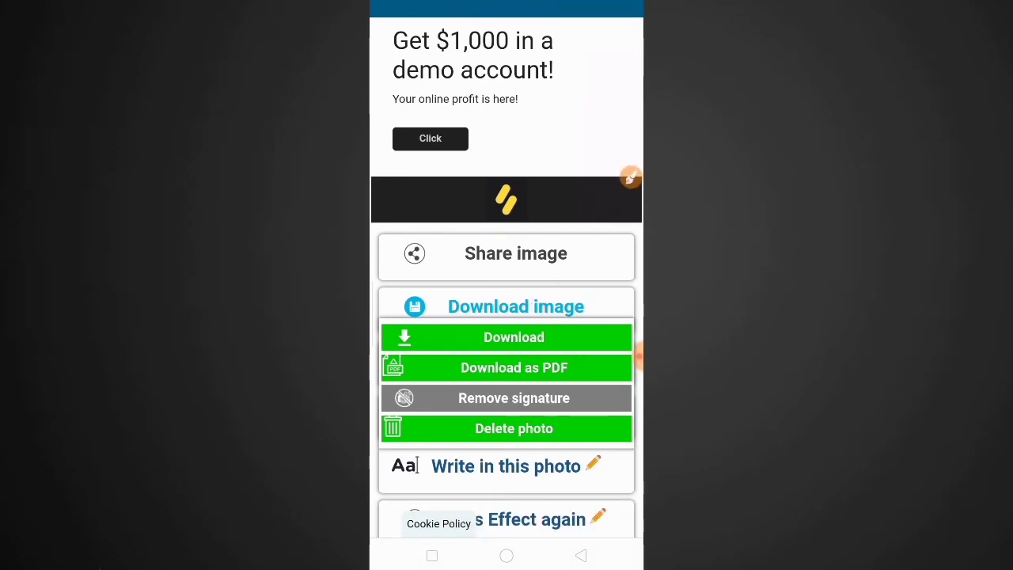
left_click(513, 337)
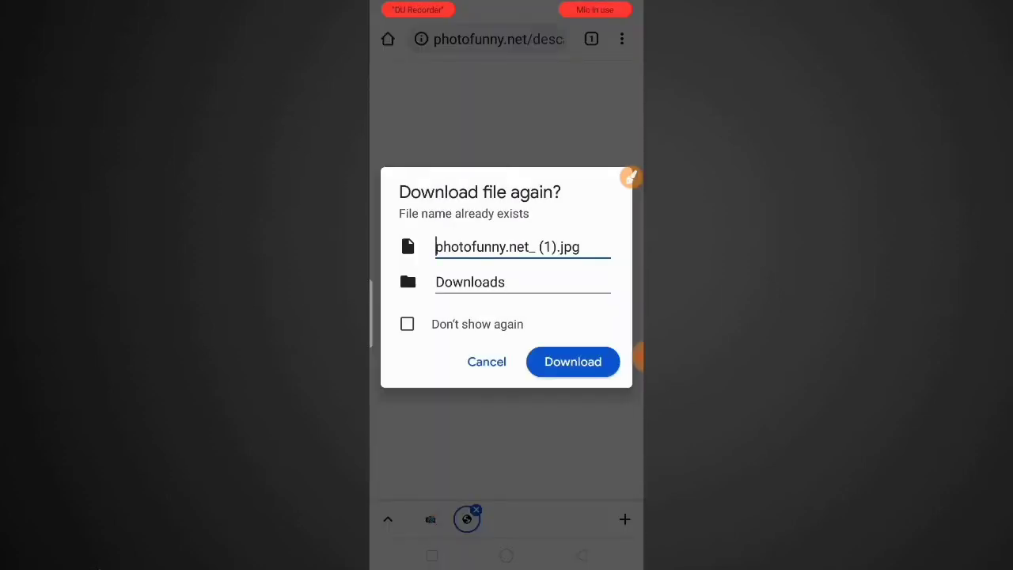
left_click(637, 176)
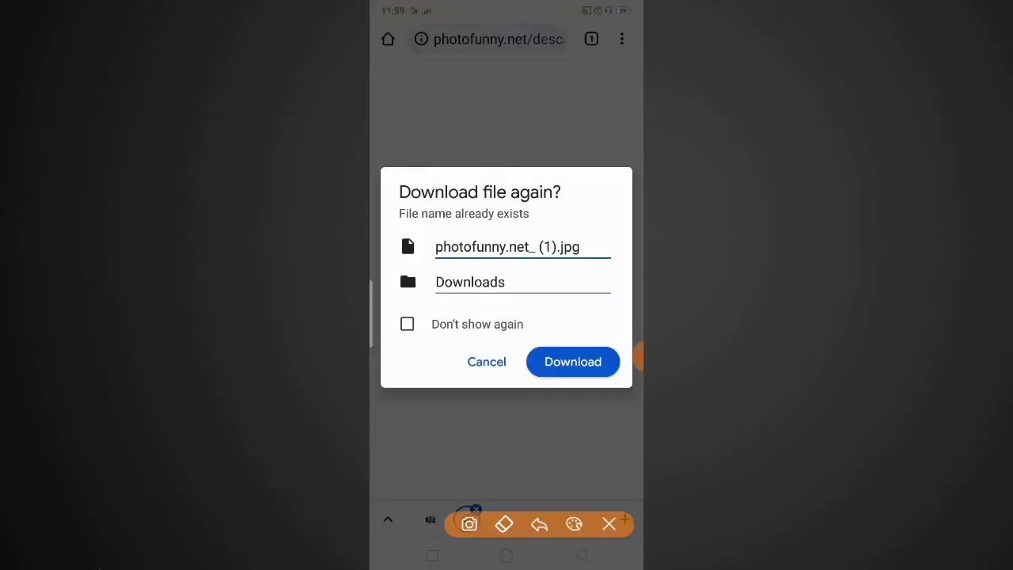
left_click_drag(615, 190, 560, 332)
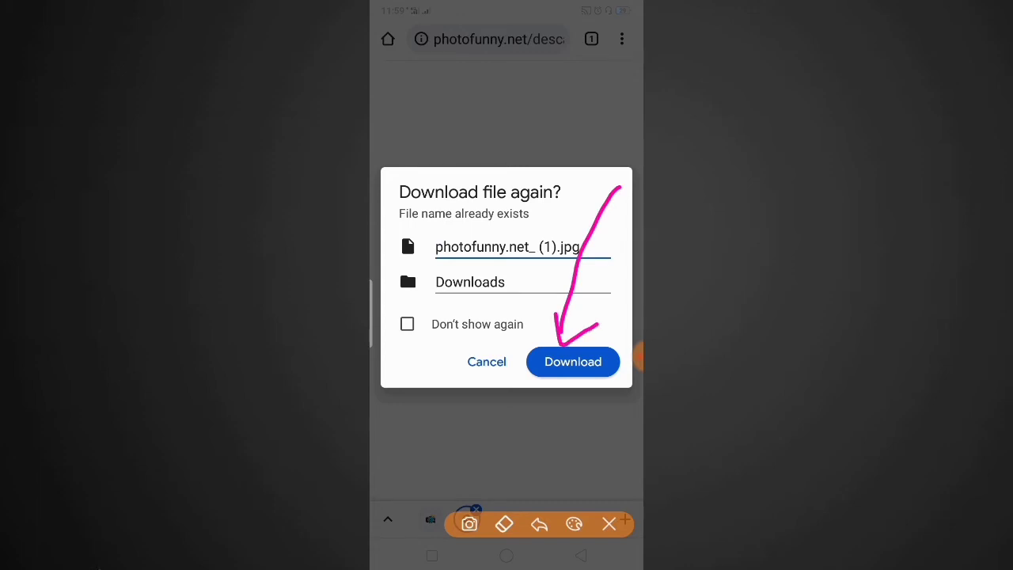
left_click(608, 524)
left_click(573, 361)
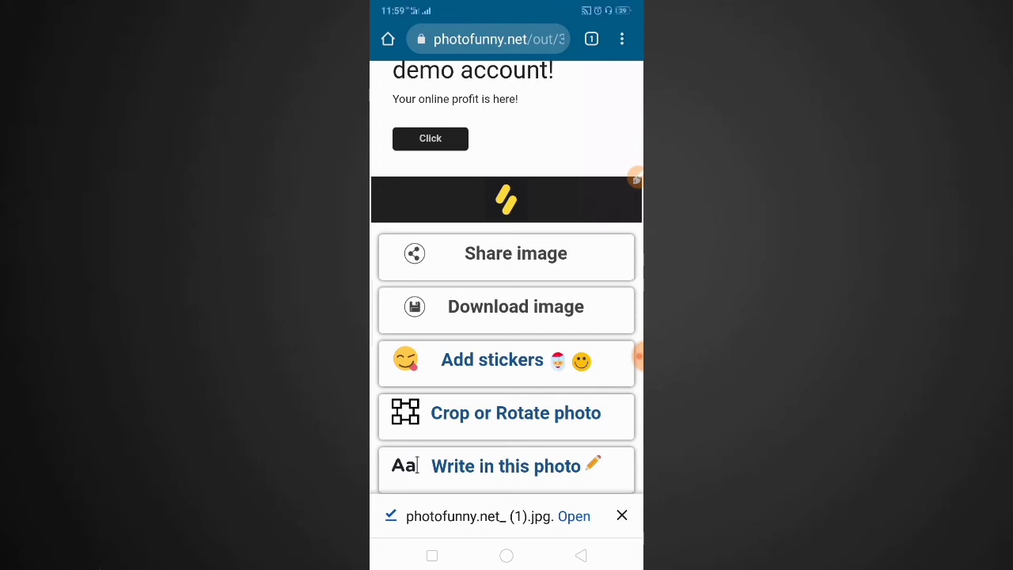
Open the downloaded image from the download bar, then return to the home screen
left_click(574, 515)
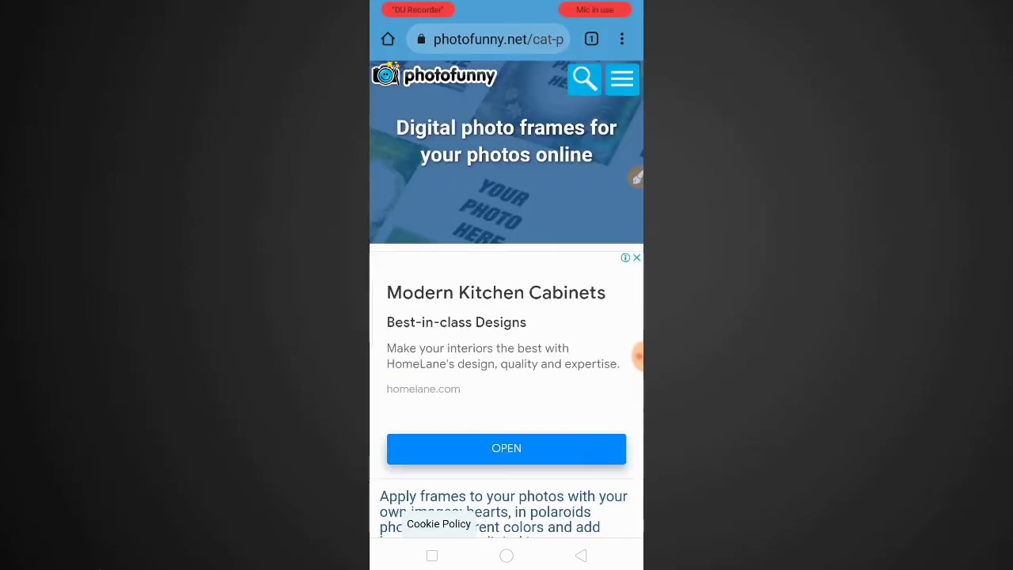
scroll(506, 317, "down", 3)
left_click(506, 555)
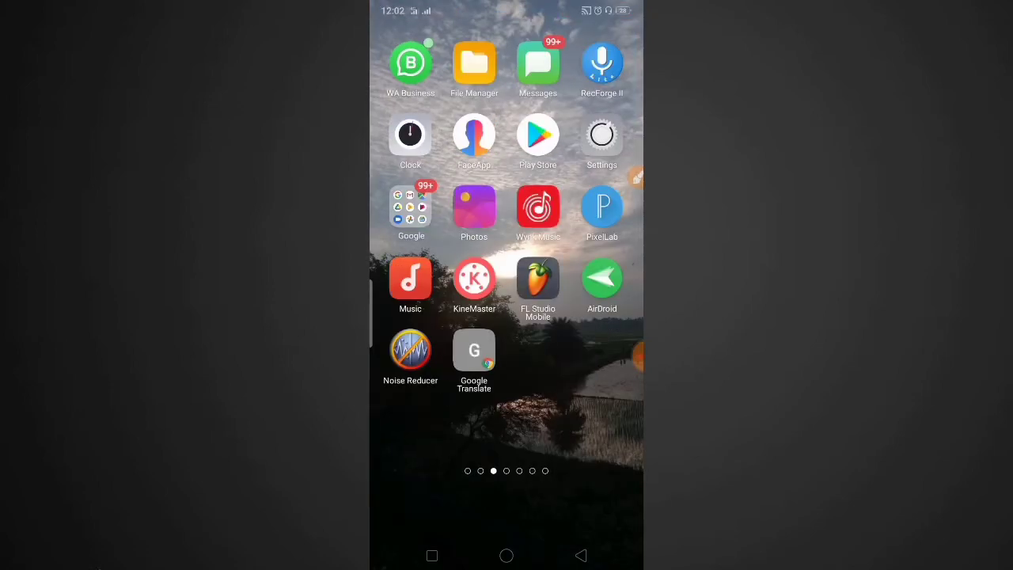
Open the rose-framed man-and-baby photo from File Manager's Photos > Download album
left_click(474, 63)
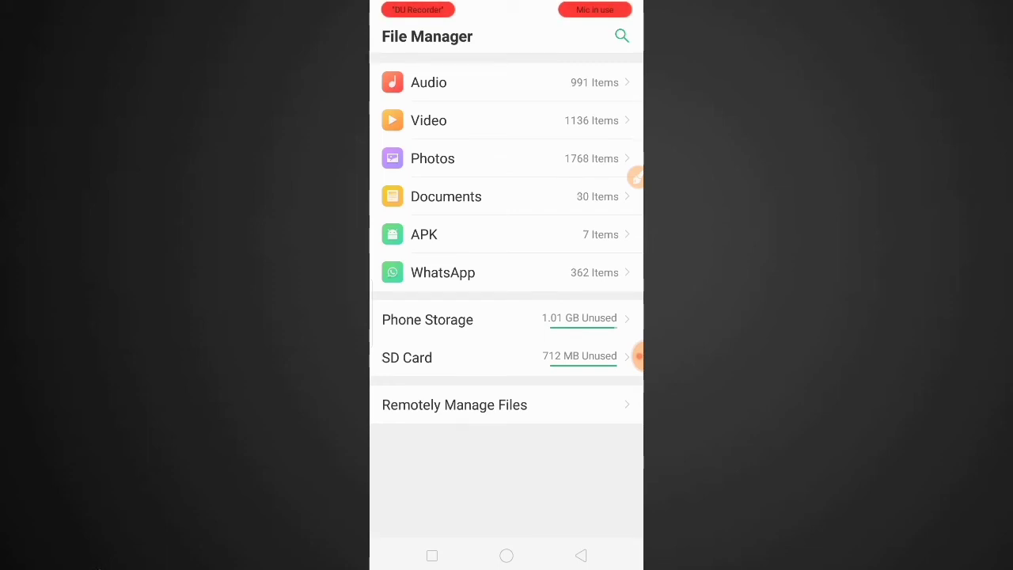
left_click(432, 158)
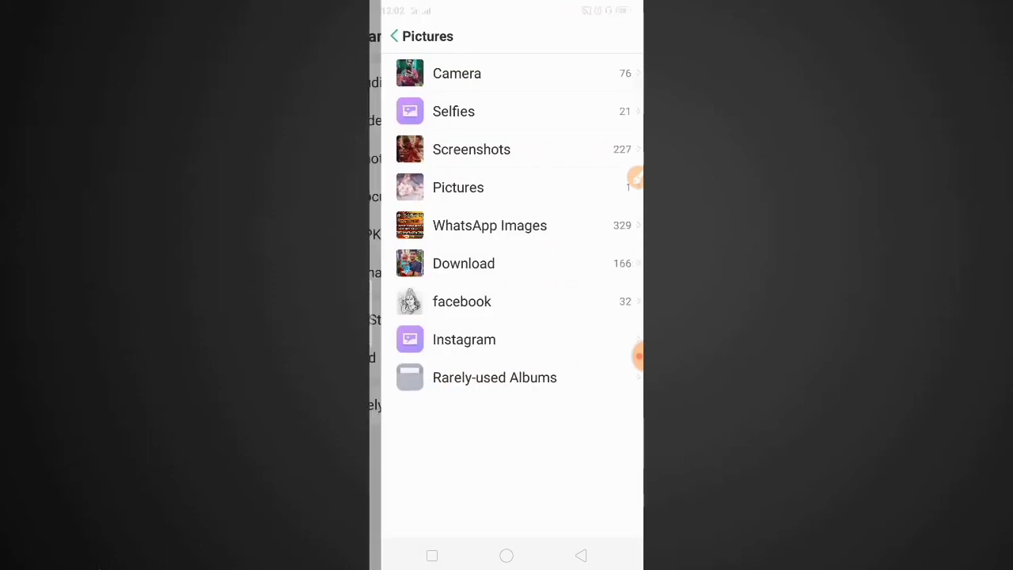
left_click(637, 179)
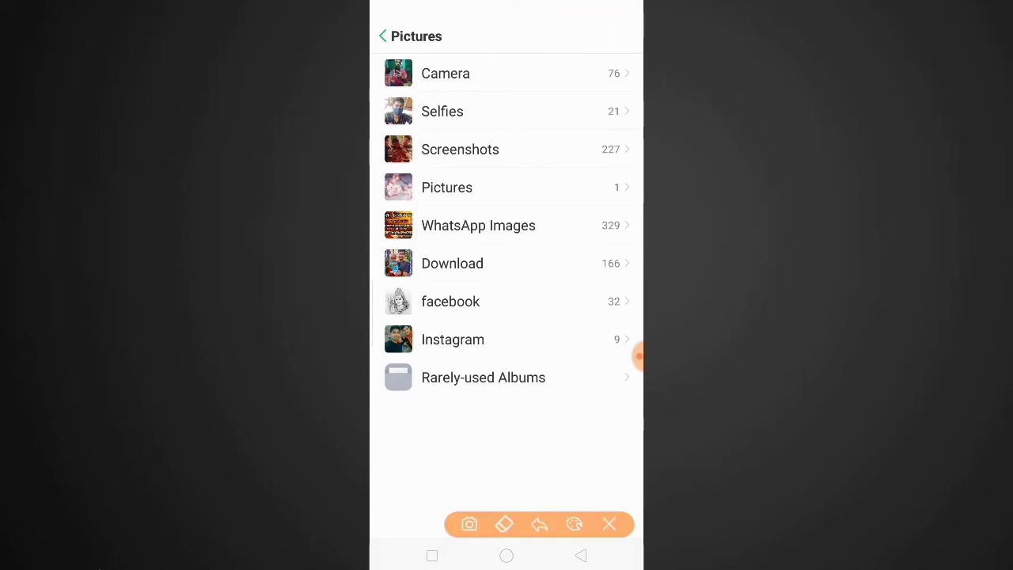
left_click_drag(596, 185, 502, 251)
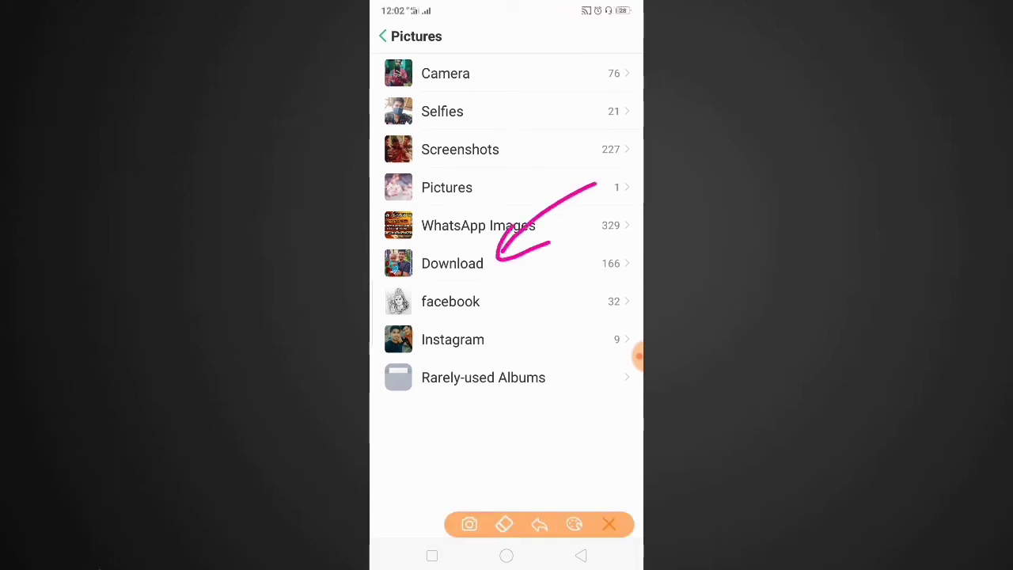
left_click(608, 524)
left_click(452, 262)
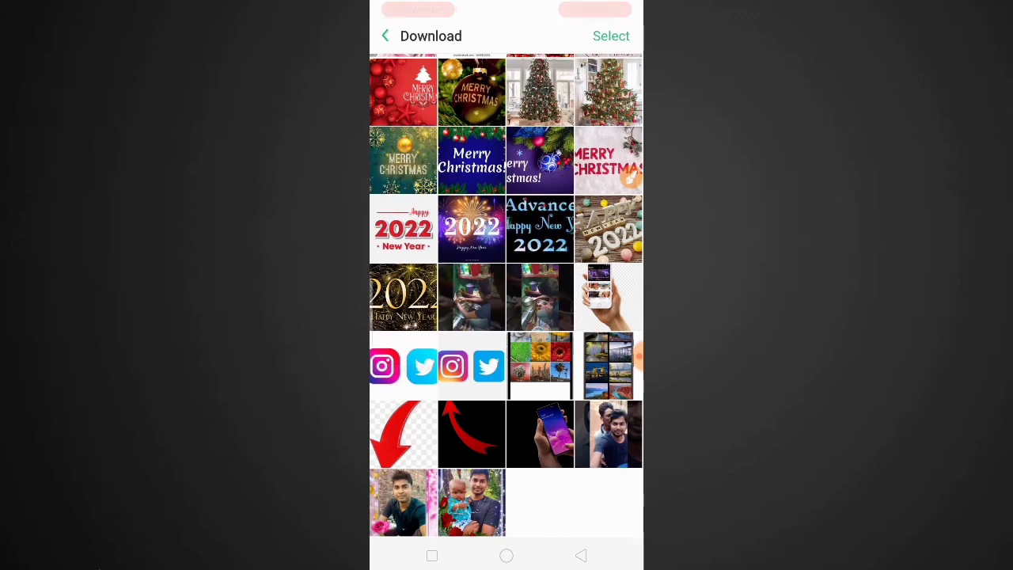
left_click(634, 178)
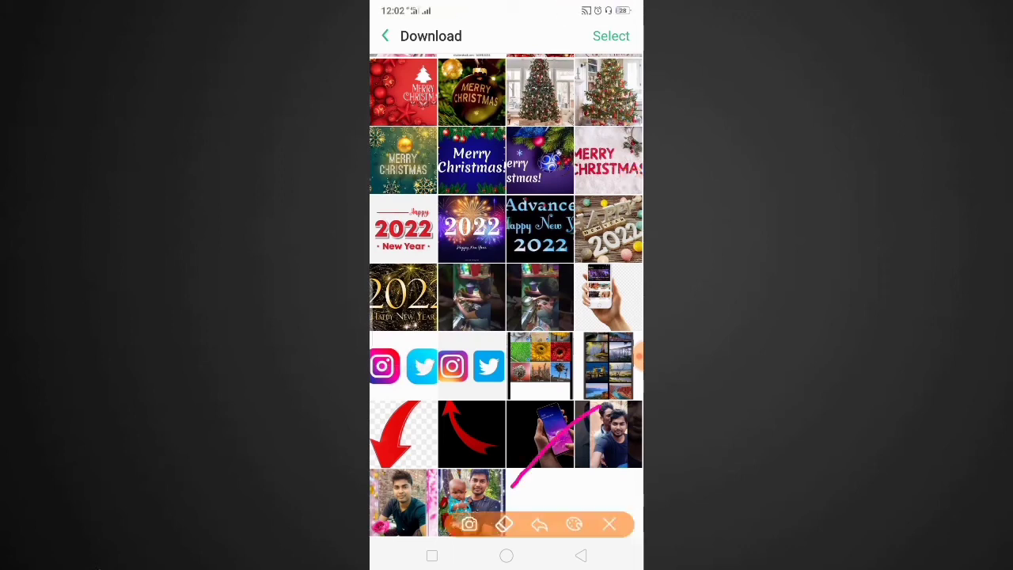
left_click(608, 524)
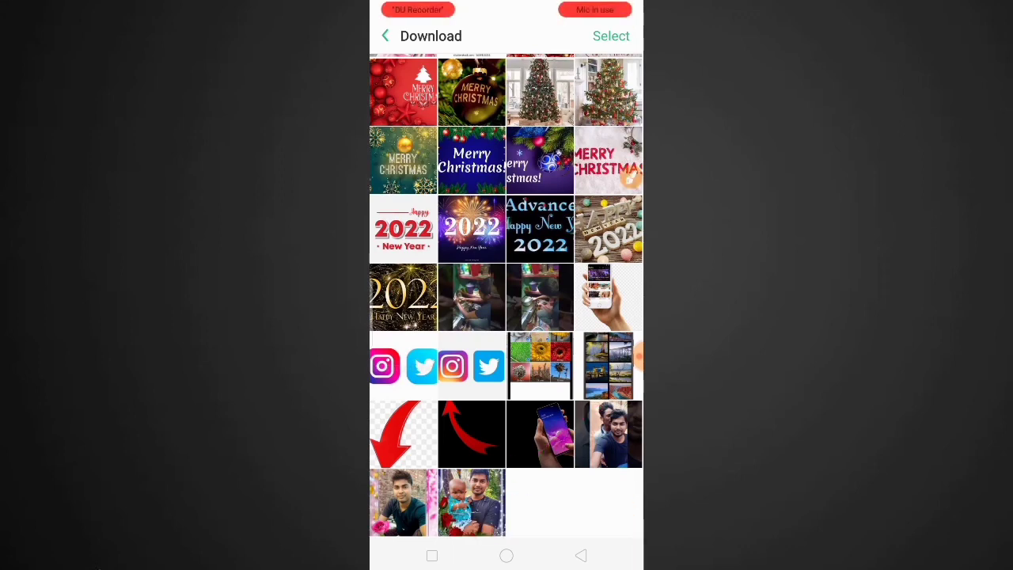
left_click(471, 502)
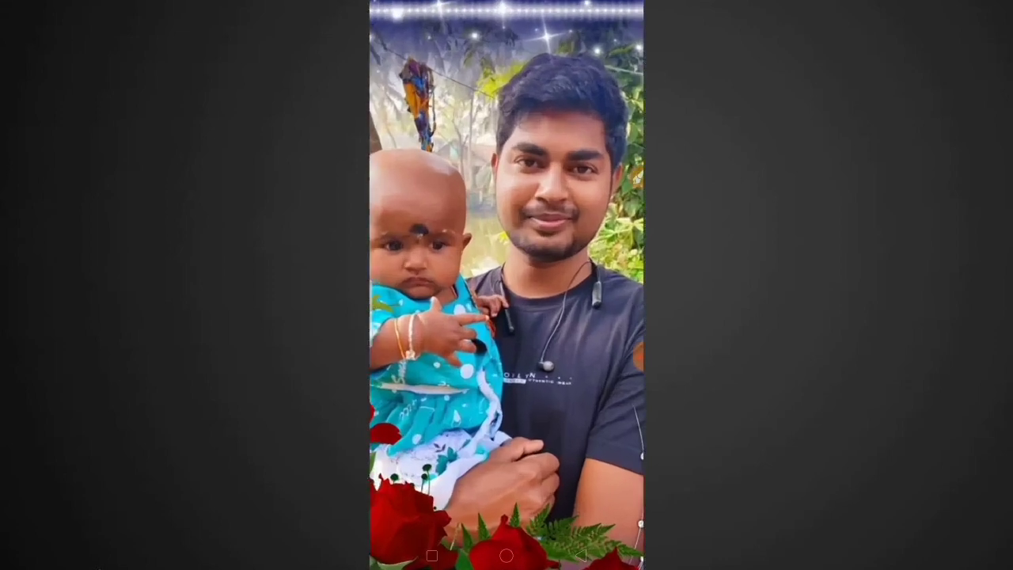